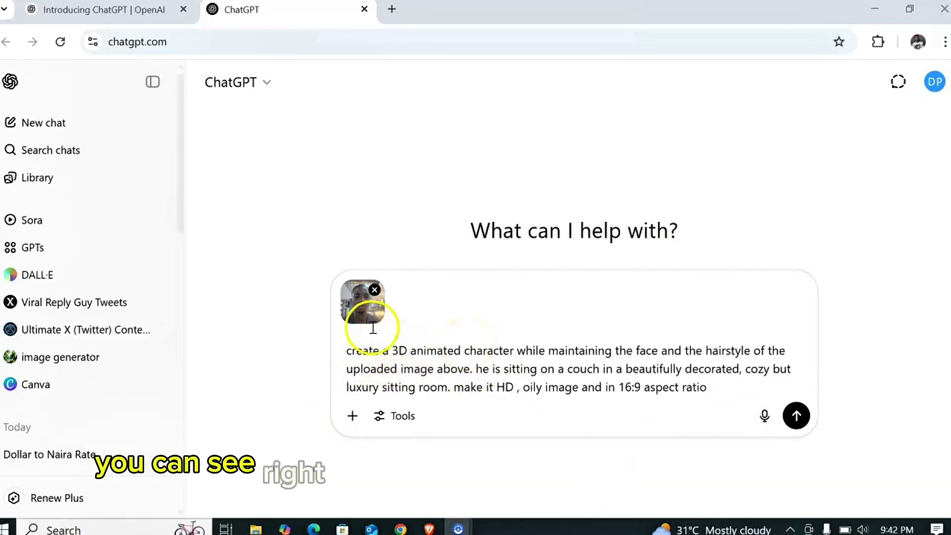
click(362, 416)
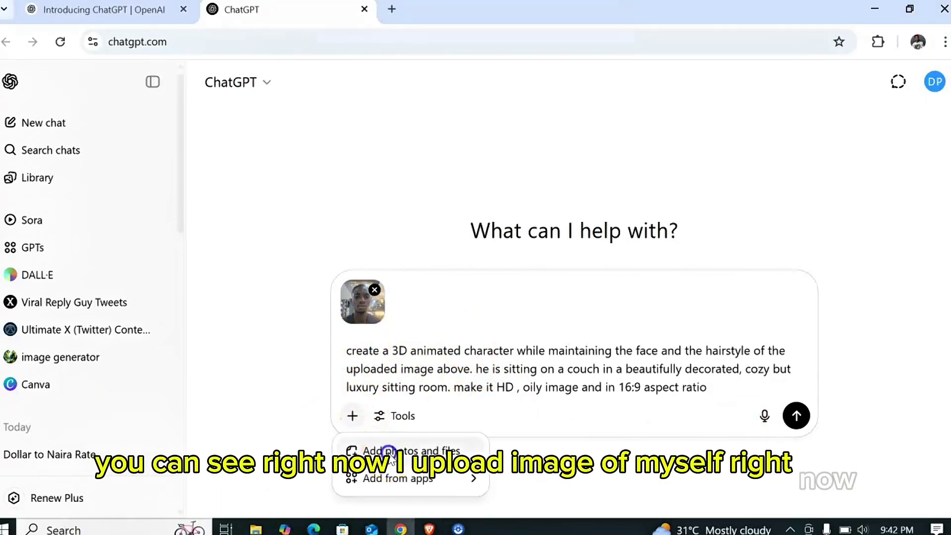
click(392, 459)
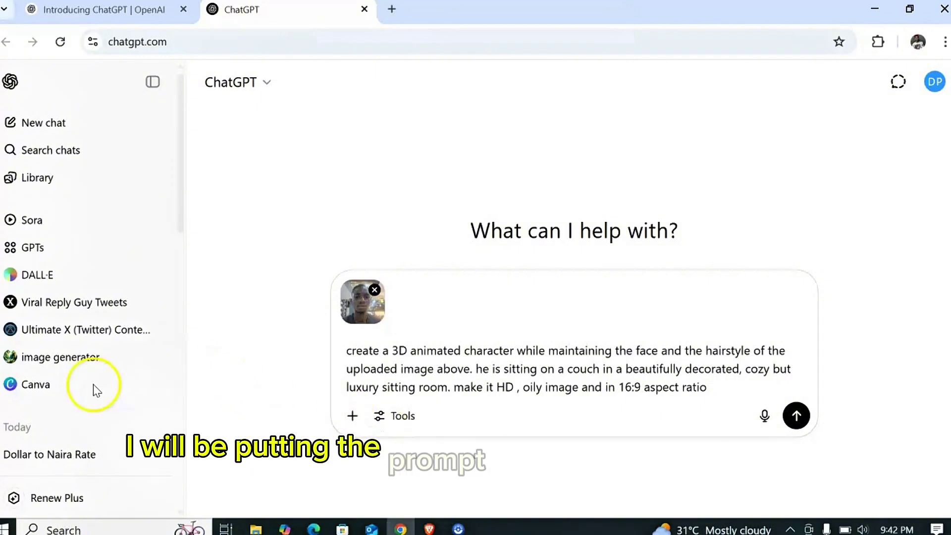
scroll(109, 381, down, 5)
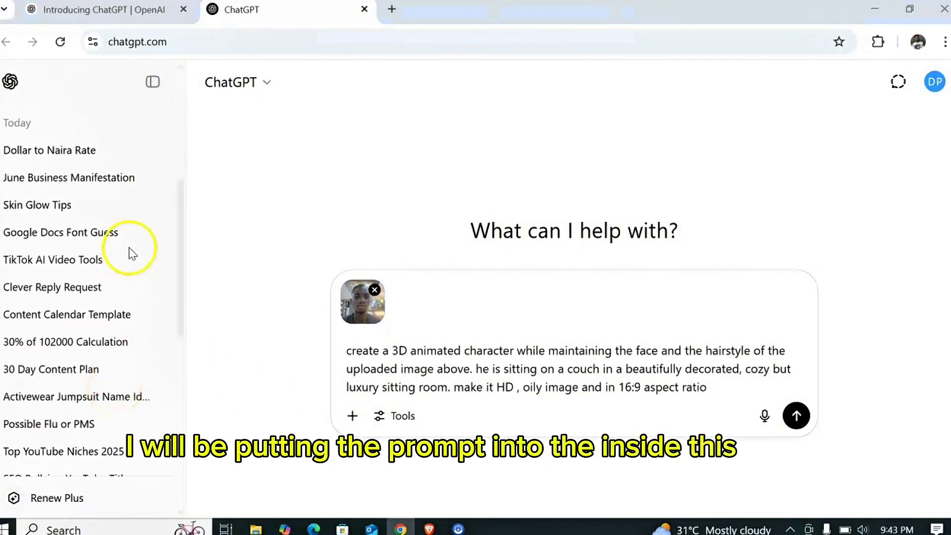
scroll(99, 297, down, 1)
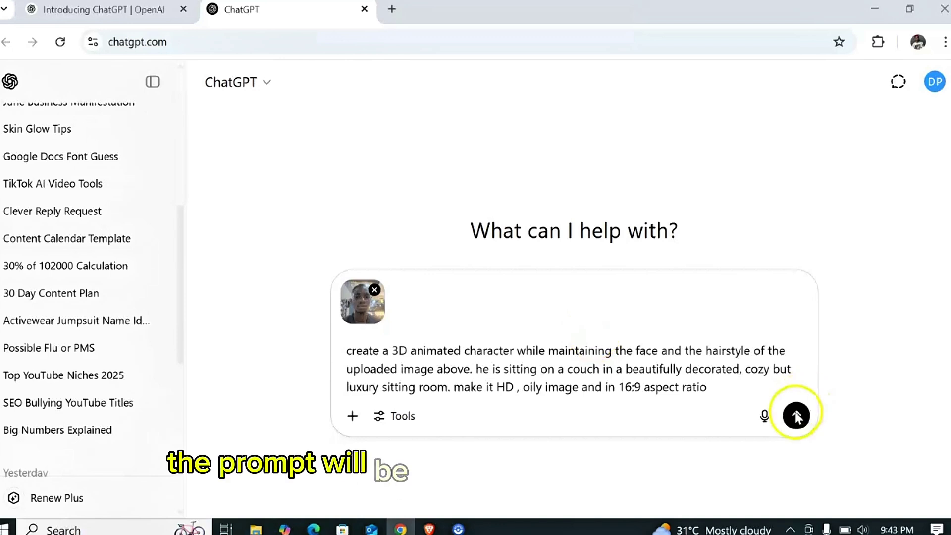
key(ctrl+o)
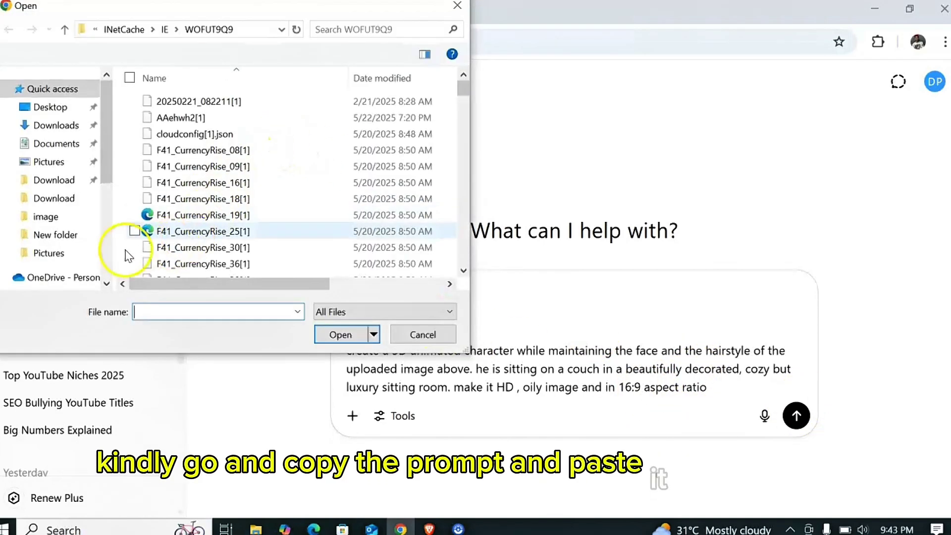
scroll(106, 206, down, 5)
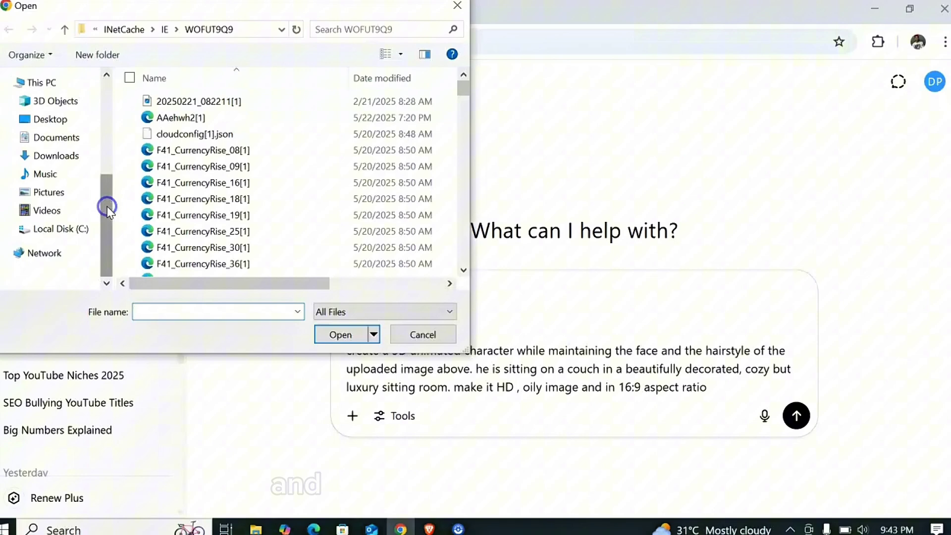
click(98, 119)
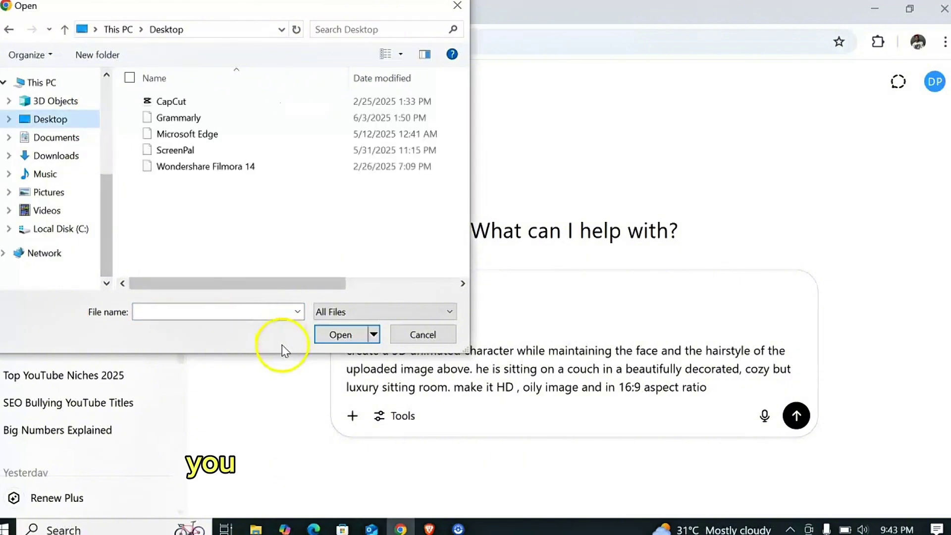
click(438, 335)
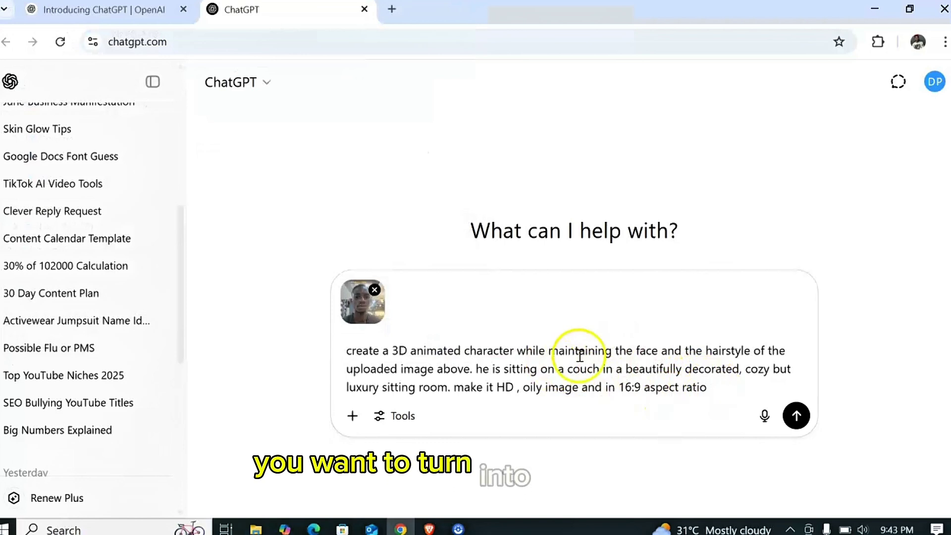
- Submit the 3D animated character prompt with the attached portrait photo and download the generated image
click(799, 414)
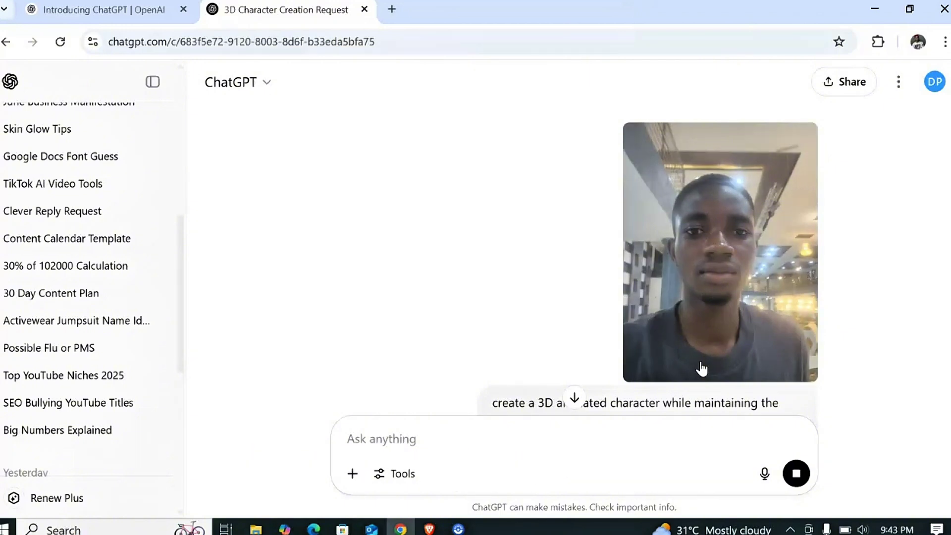
scroll(648, 319, down, 5)
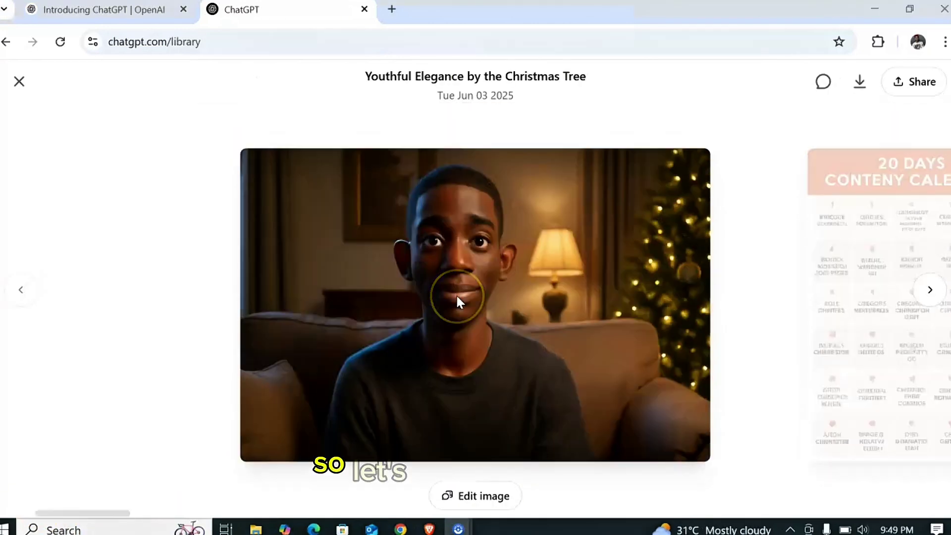
click(858, 94)
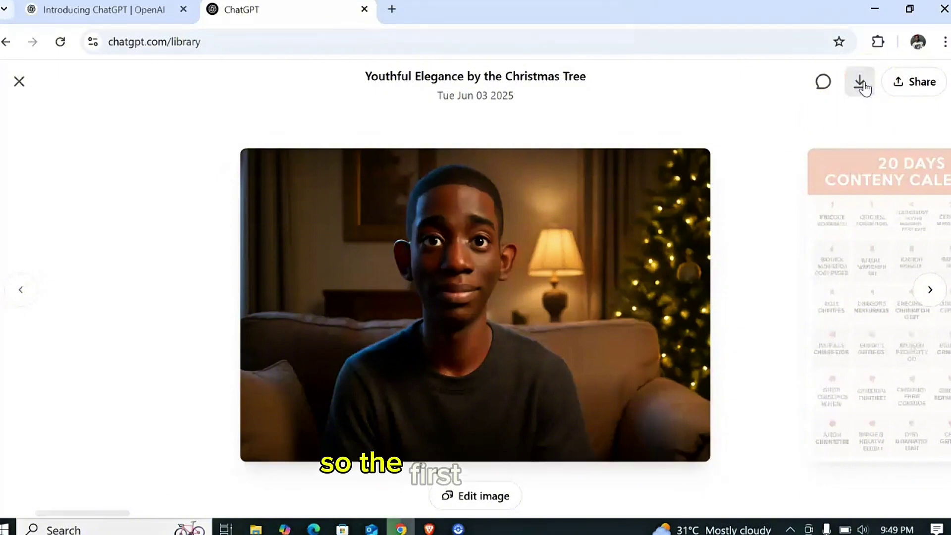
click(864, 88)
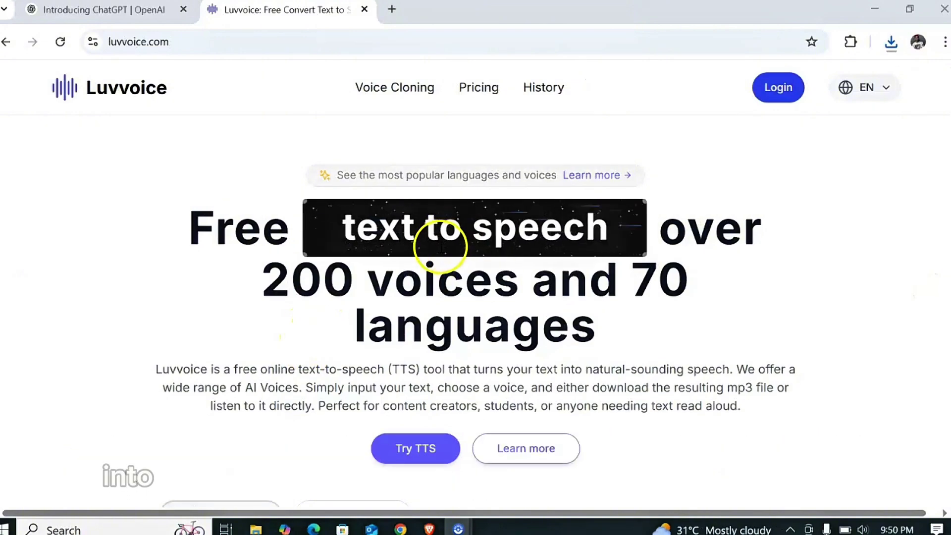
- Look through the Luvvoice text-to-speech page, from the text box and voice options to the frequently asked questions
scroll(431, 267, down, 3)
scroll(433, 274, down, 15)
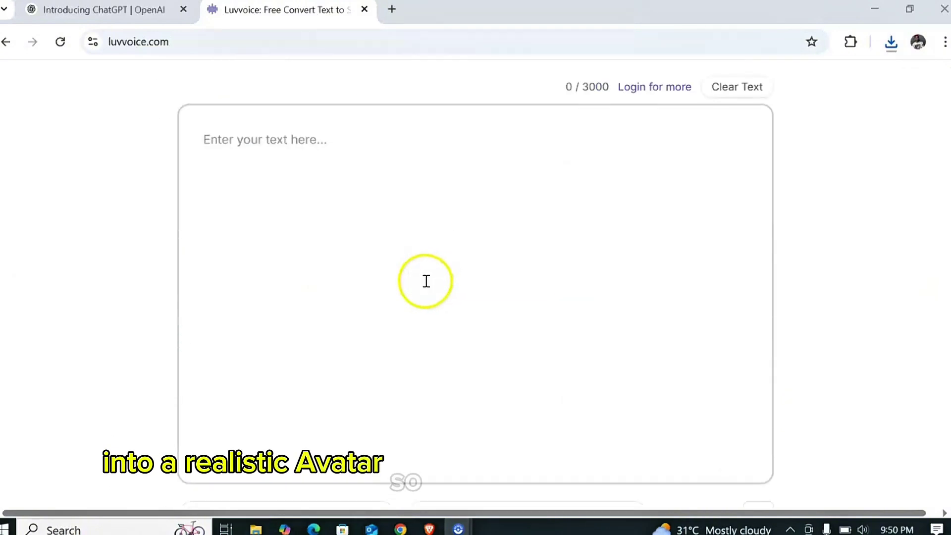
scroll(472, 274, down, 15)
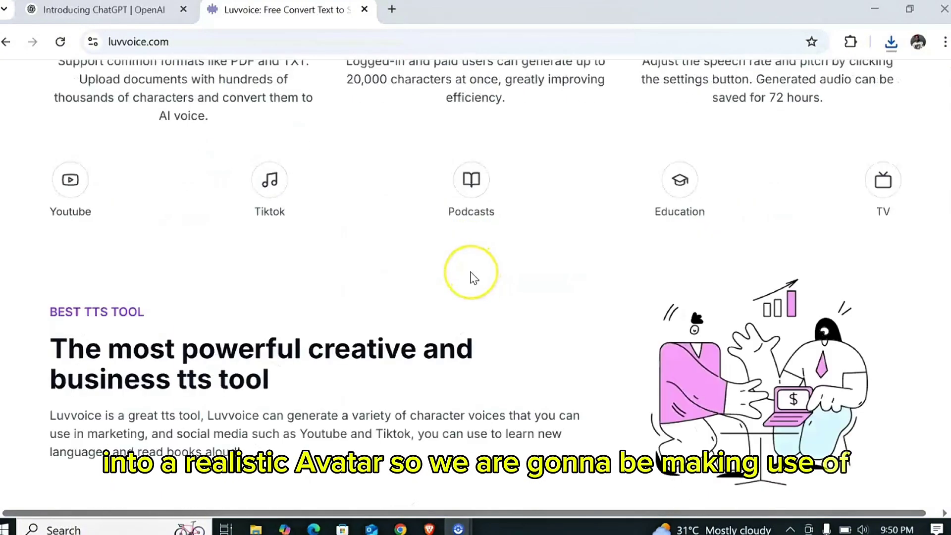
scroll(469, 281, down, 15)
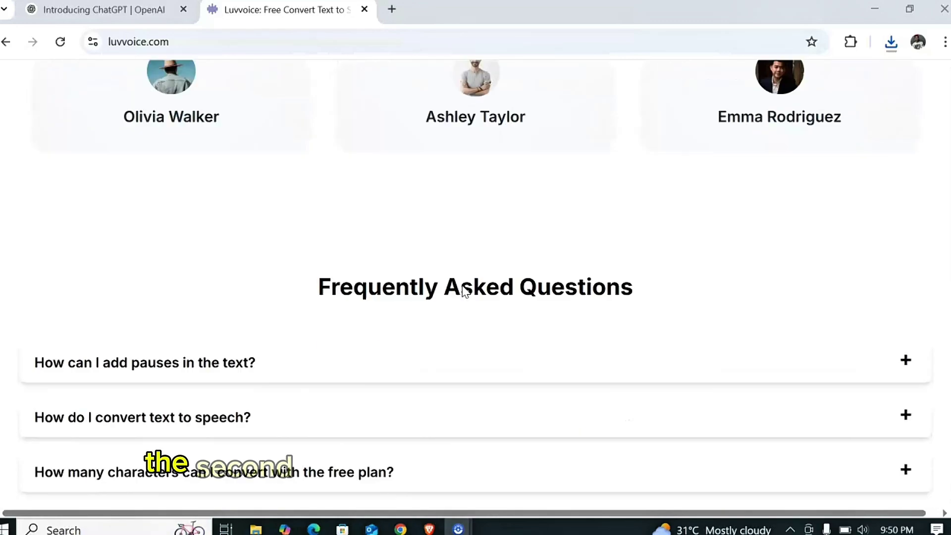
scroll(461, 296, up, 20)
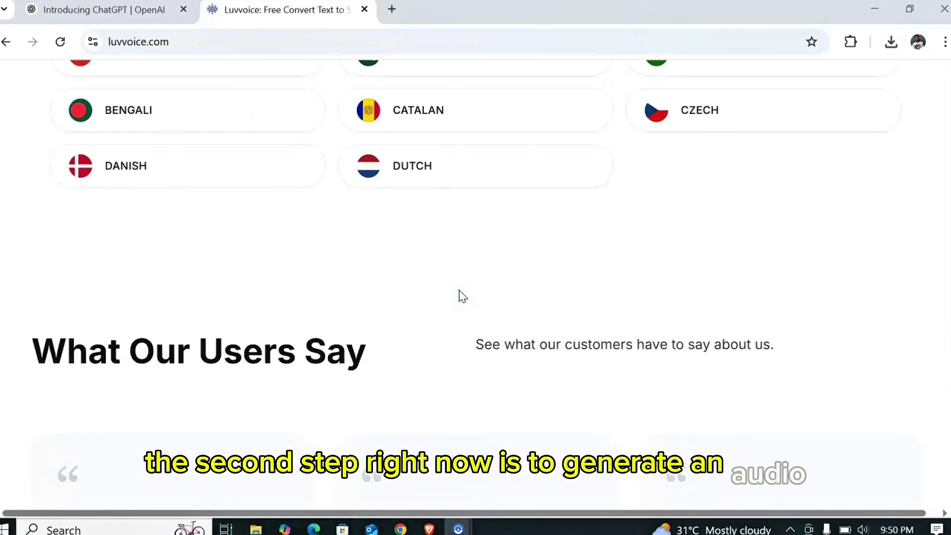
scroll(460, 294, up, 20)
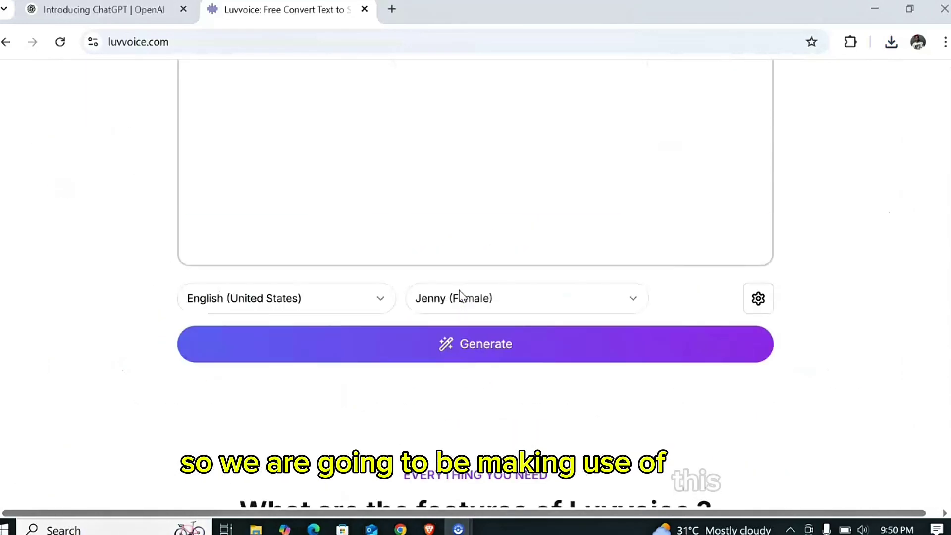
click(324, 367)
scroll(330, 366, down, 6)
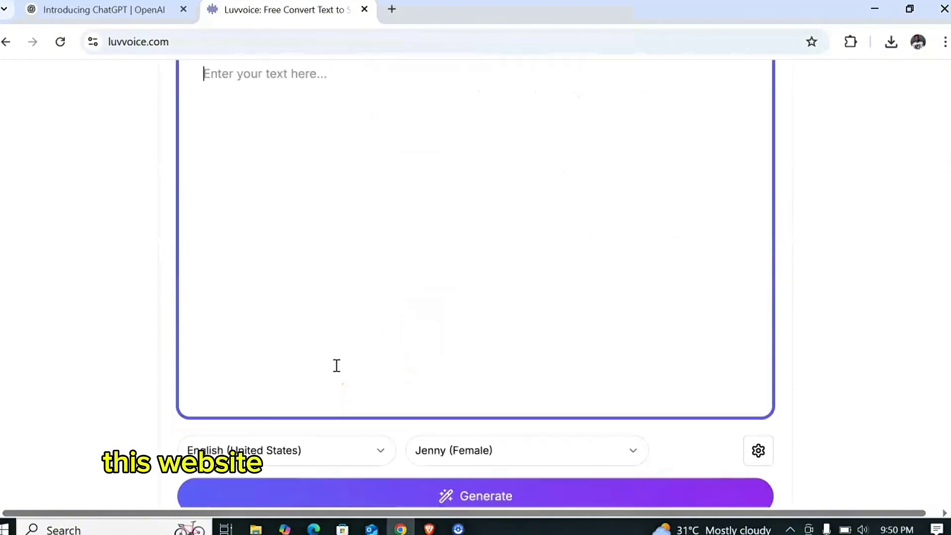
- Choose the Guy (Male) voice and enter the speech text "I AM VERY SURE YOU ARE GET VALUE FROM THIS VIDEO"
click(504, 375)
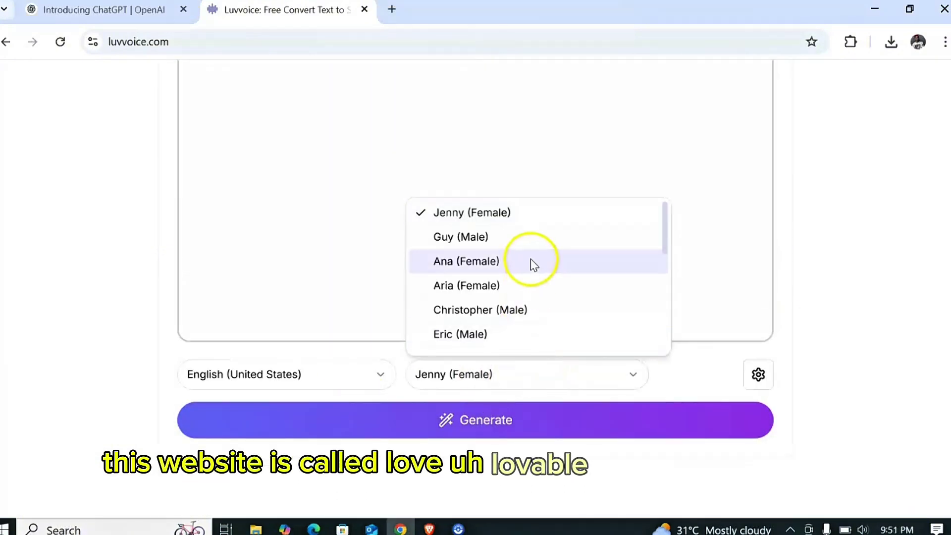
click(536, 236)
scroll(507, 262, up, 3)
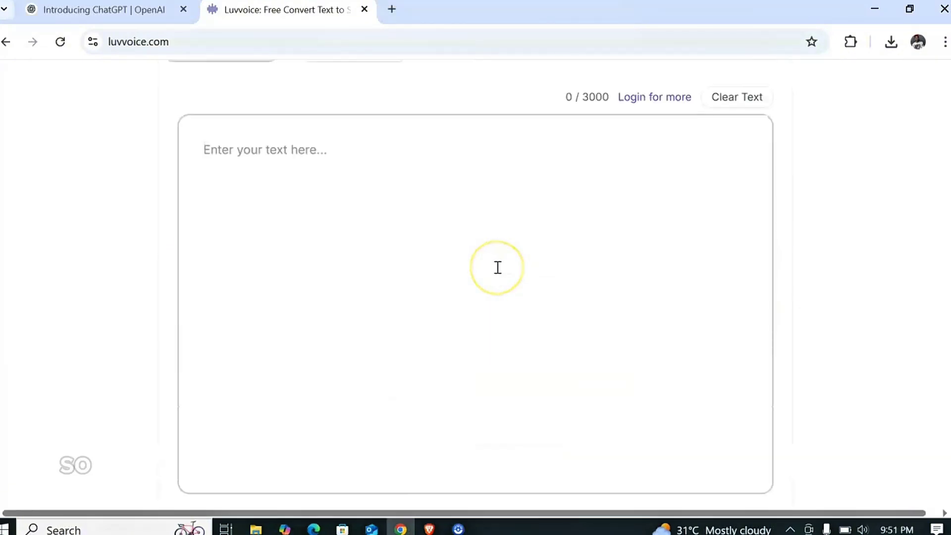
click(319, 208)
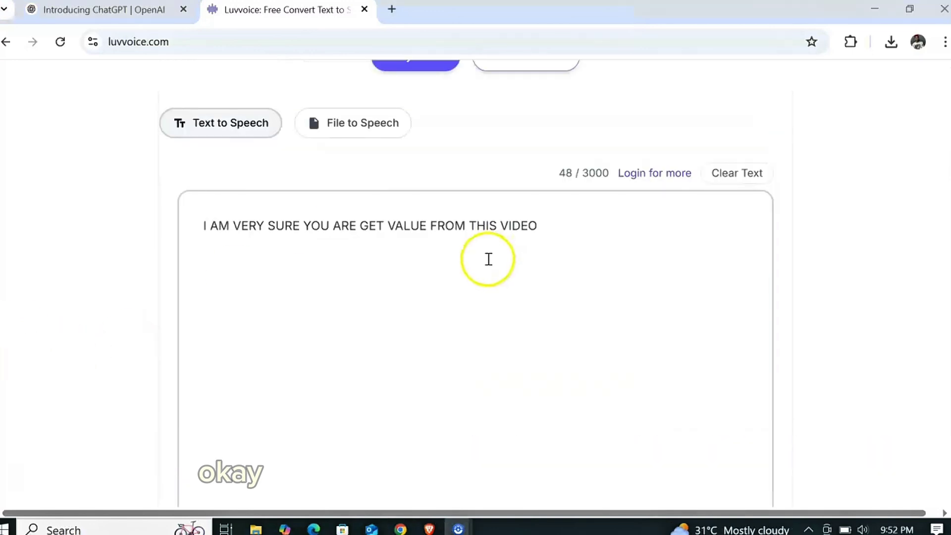
- Change the voice to Roger (Male), then generate the speech and download the MP3 audio
scroll(489, 259, down, 5)
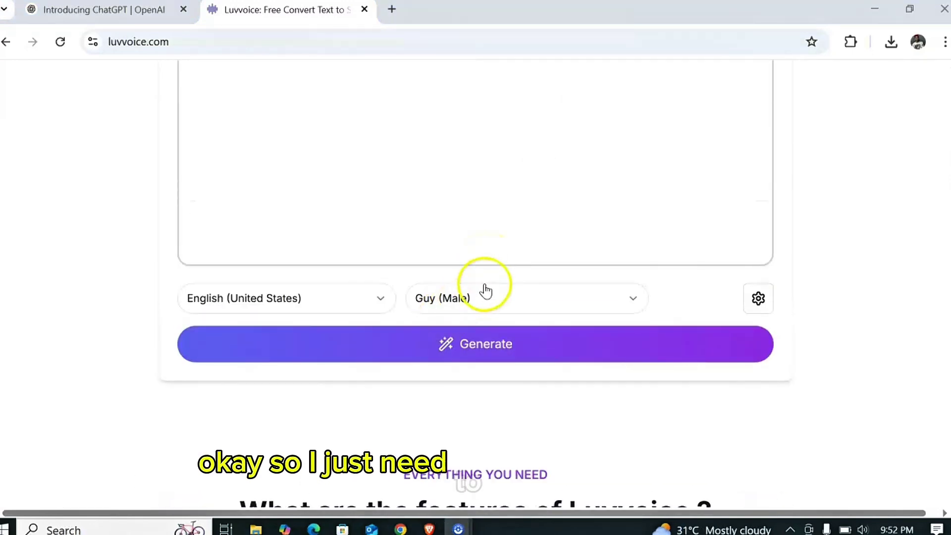
click(491, 303)
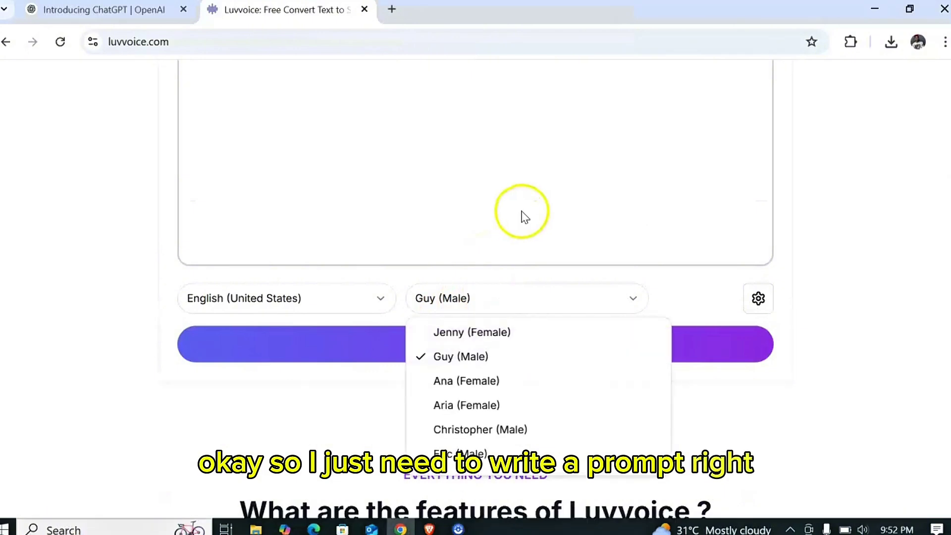
scroll(526, 373, down, 2)
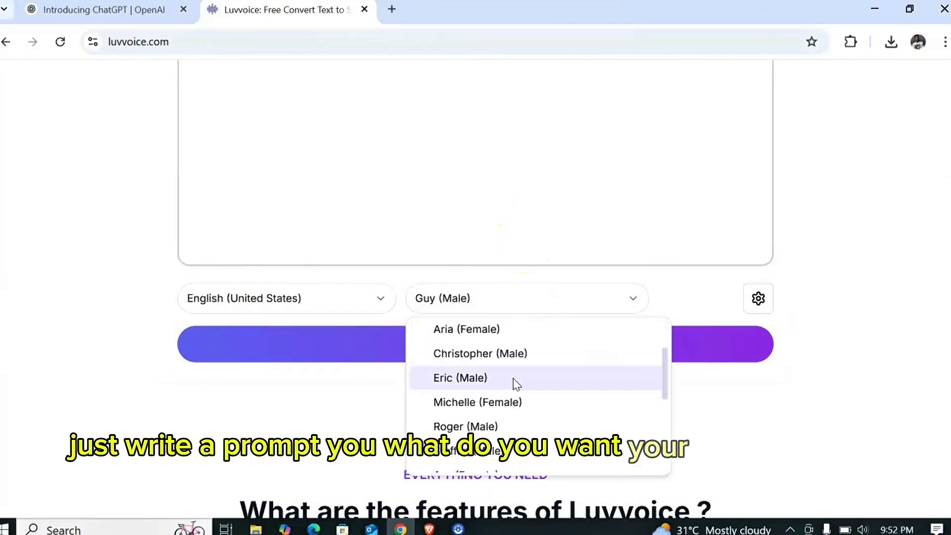
click(503, 425)
click(521, 347)
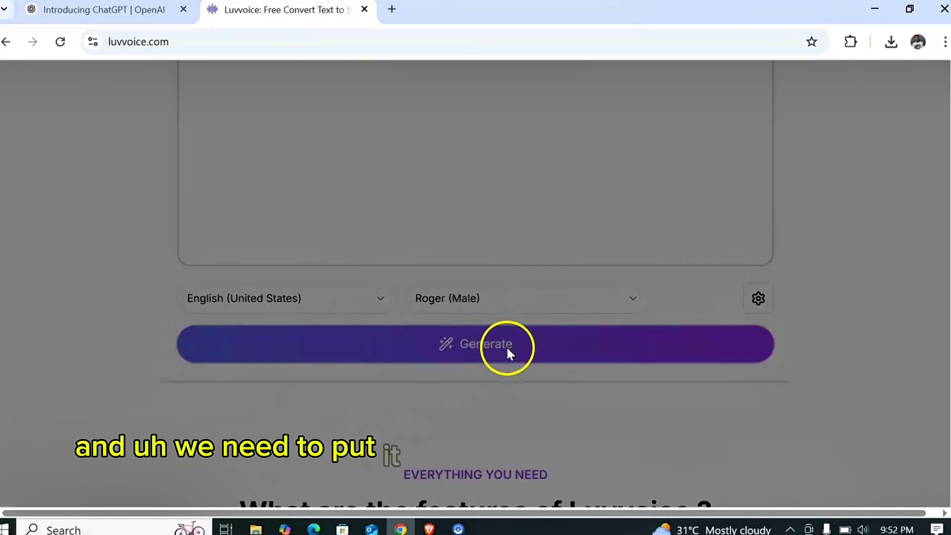
scroll(507, 342, up, 4)
scroll(508, 342, down, 4)
scroll(508, 342, down, 9)
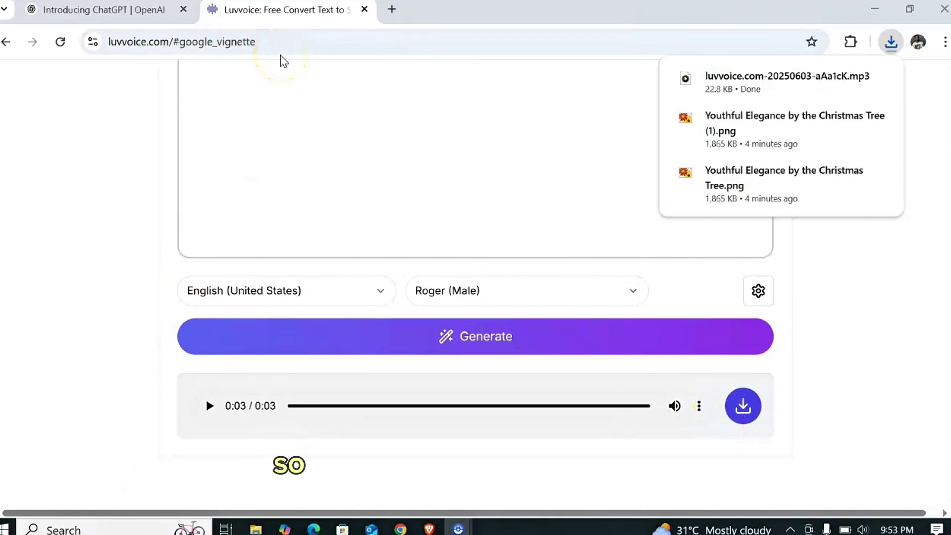
- Search the web for "kling ai" and open the Kling AI website
click(275, 45)
text(KL)
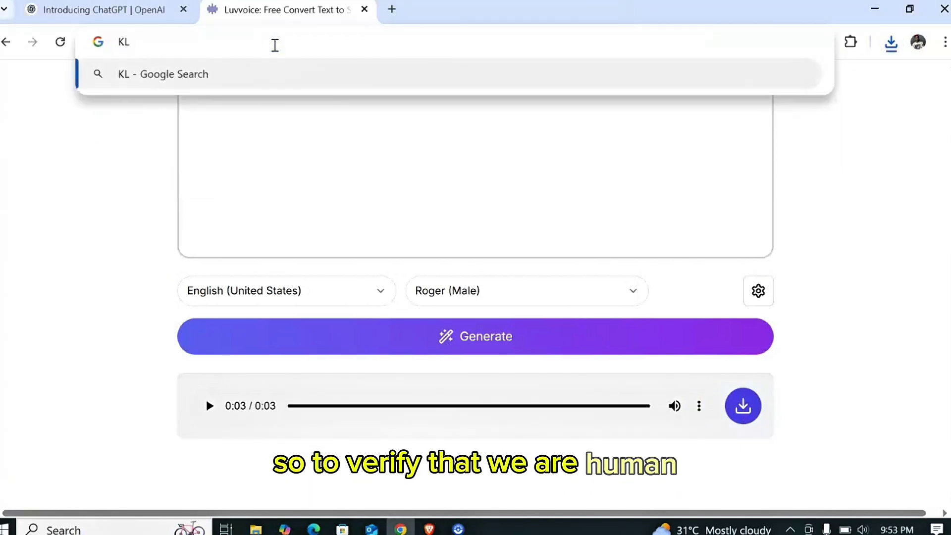
text(IM)
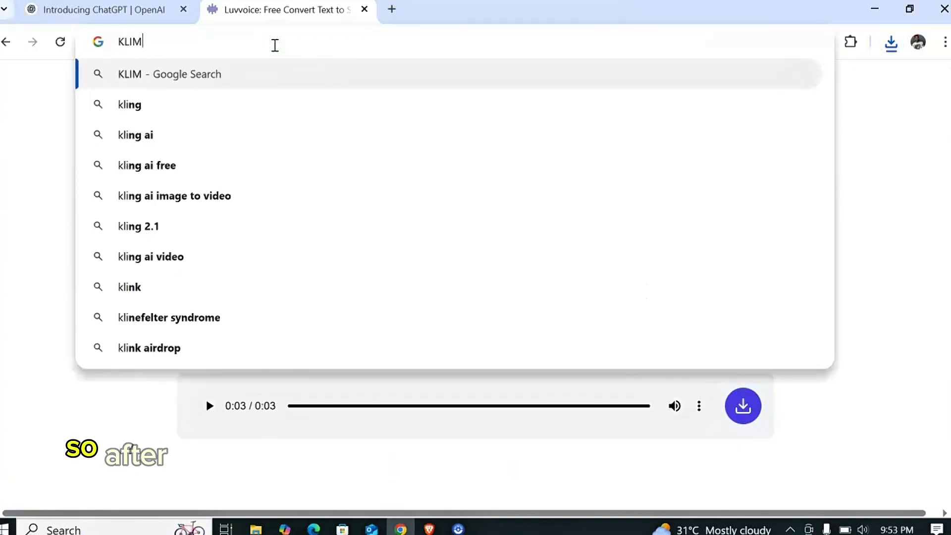
click(155, 135)
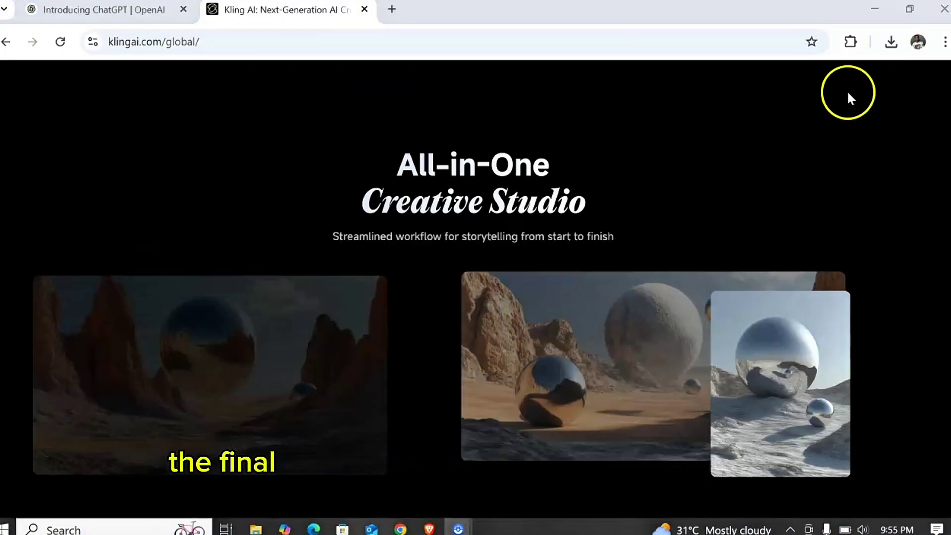
- Launch the Kling AI app from its website and dismiss the occupation survey
click(855, 115)
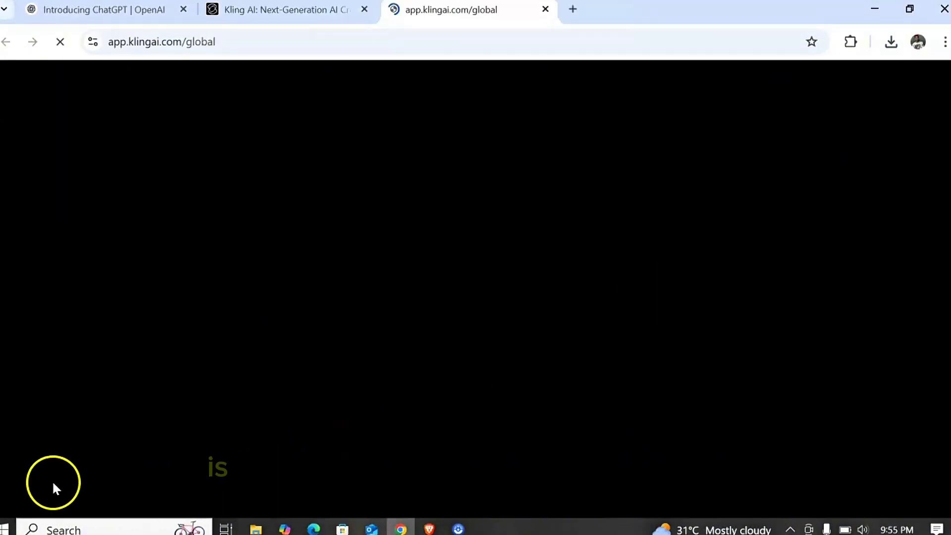
click(252, 293)
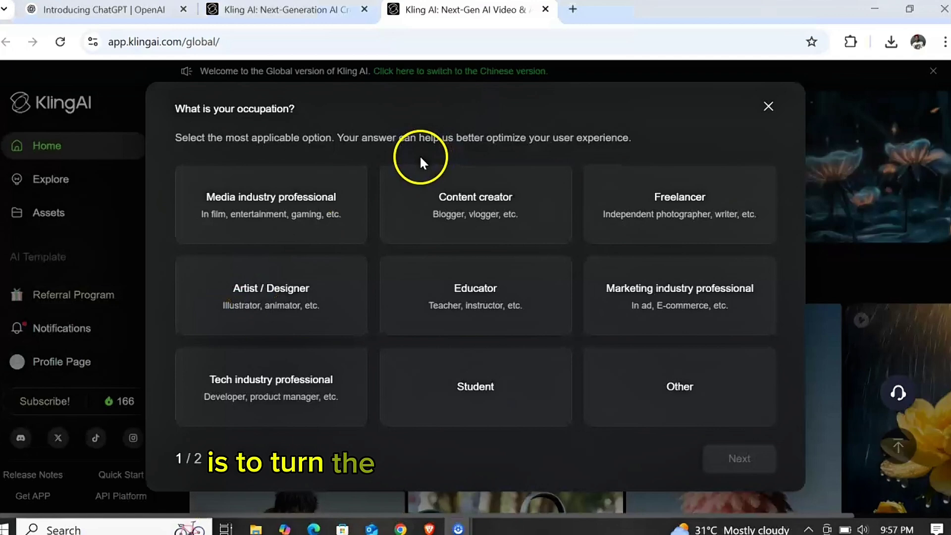
click(769, 106)
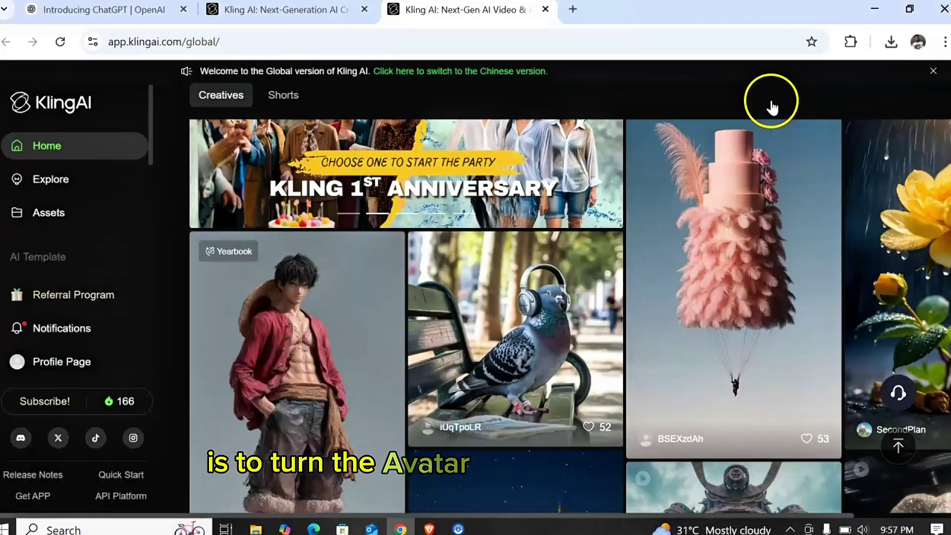
click(322, 299)
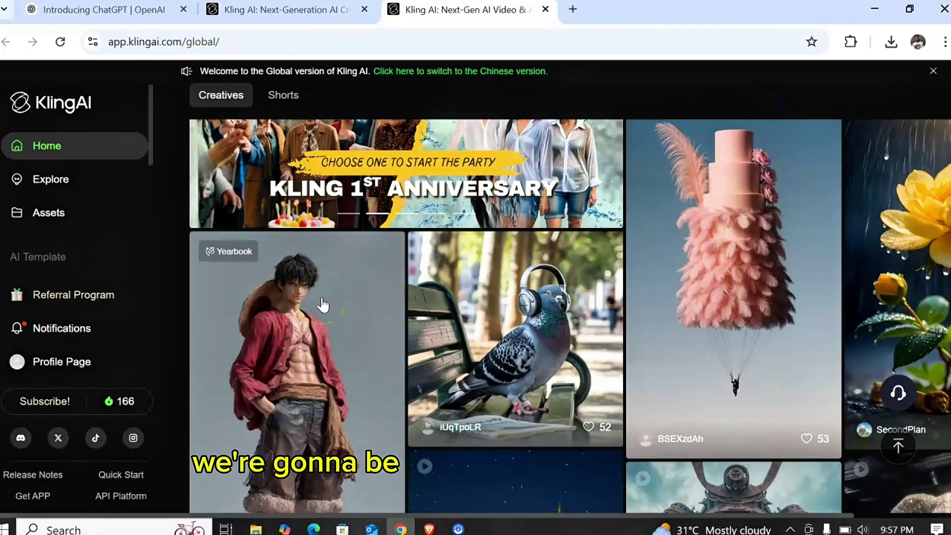
scroll(323, 300, down, 3)
click(308, 299)
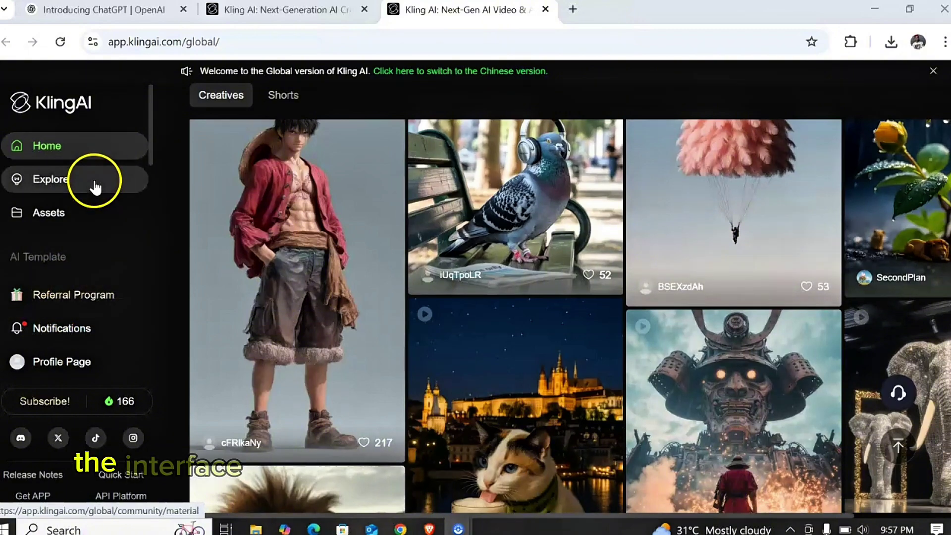
scroll(346, 213, up, 1)
scroll(349, 224, up, 5)
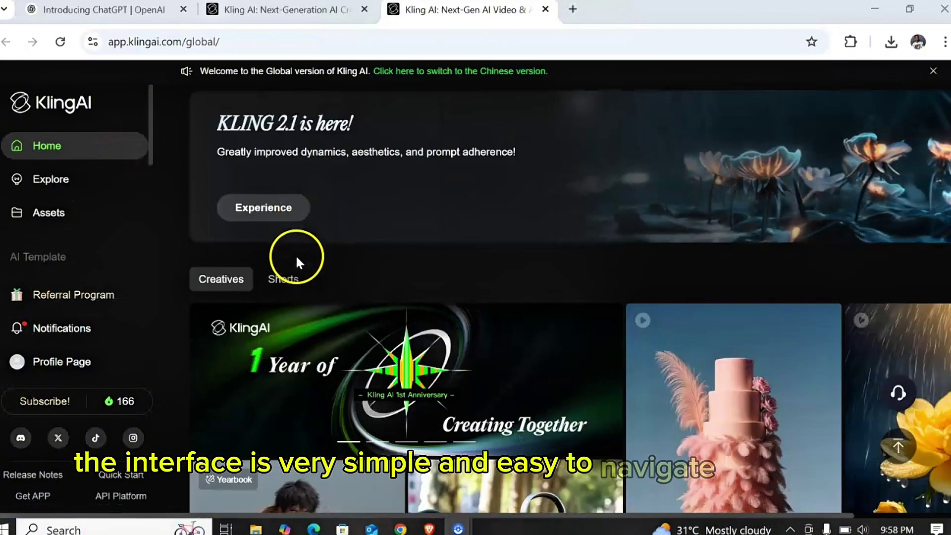
- Open the Assets page, dismiss the folder tip, and start generating a new video
click(237, 281)
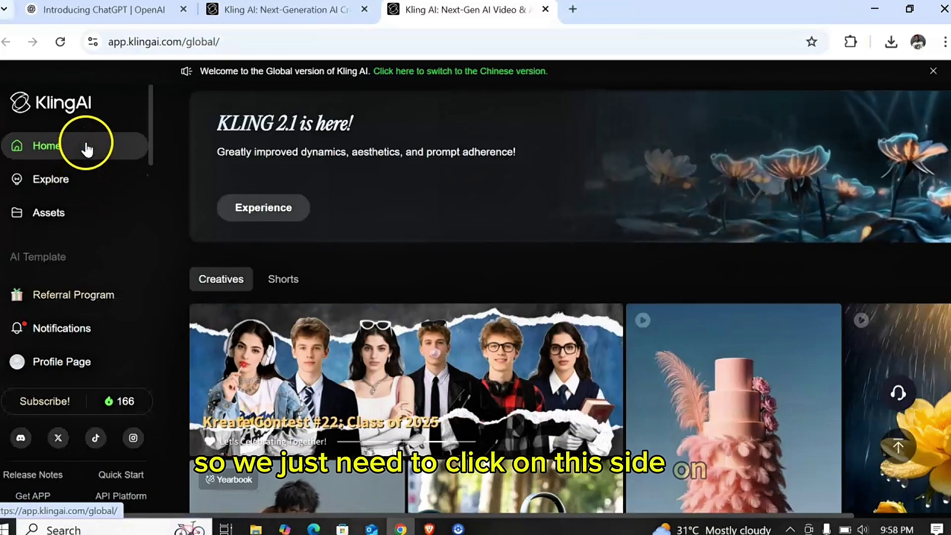
click(72, 212)
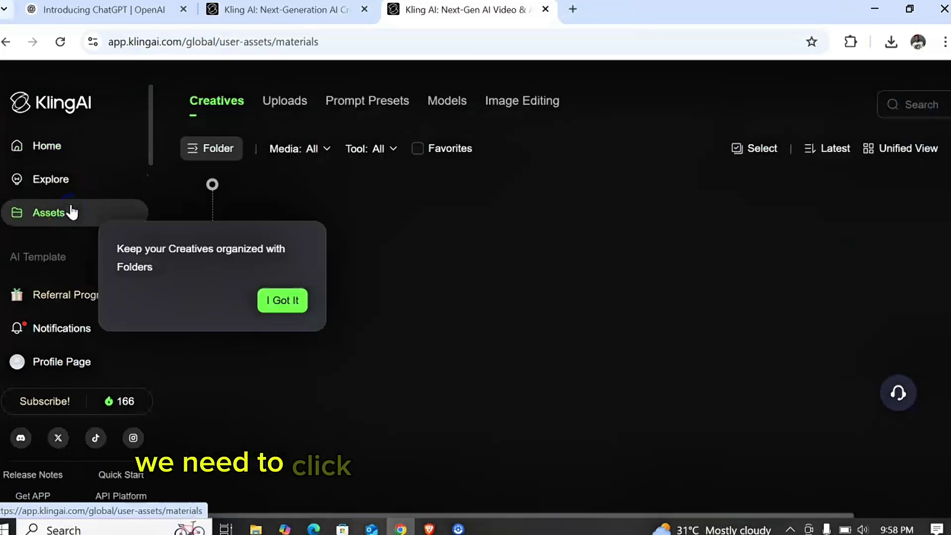
click(275, 311)
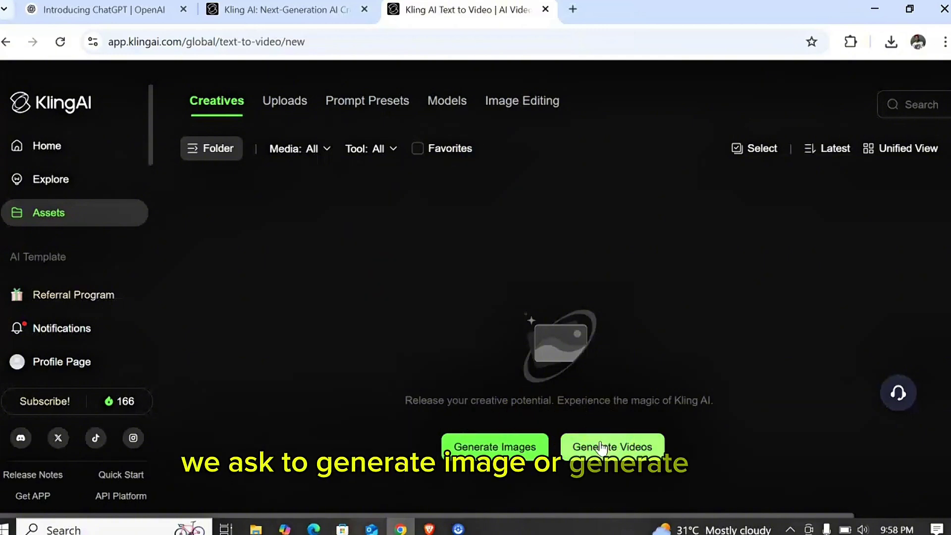
click(601, 447)
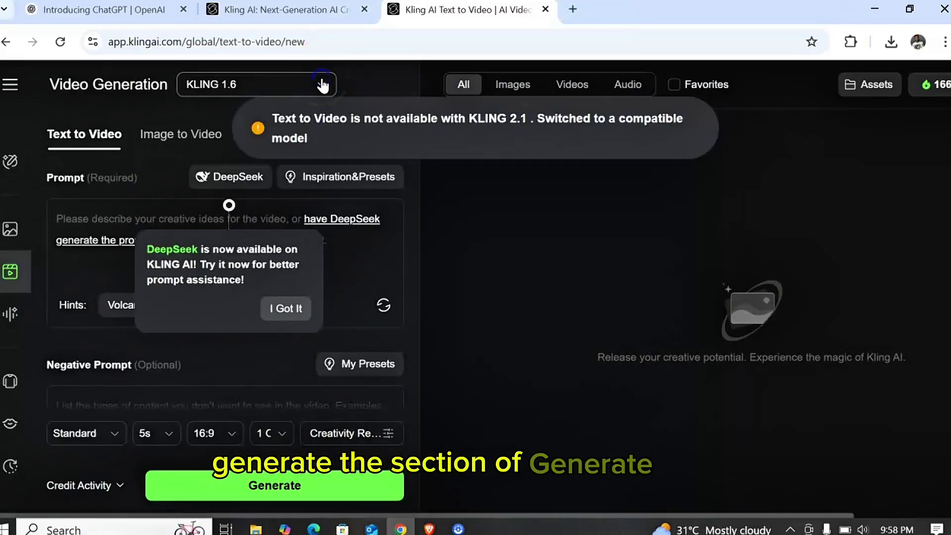
- Look over the video models, switch video generation to Image to Video, and dismiss the DeepSeek image input notice
click(322, 85)
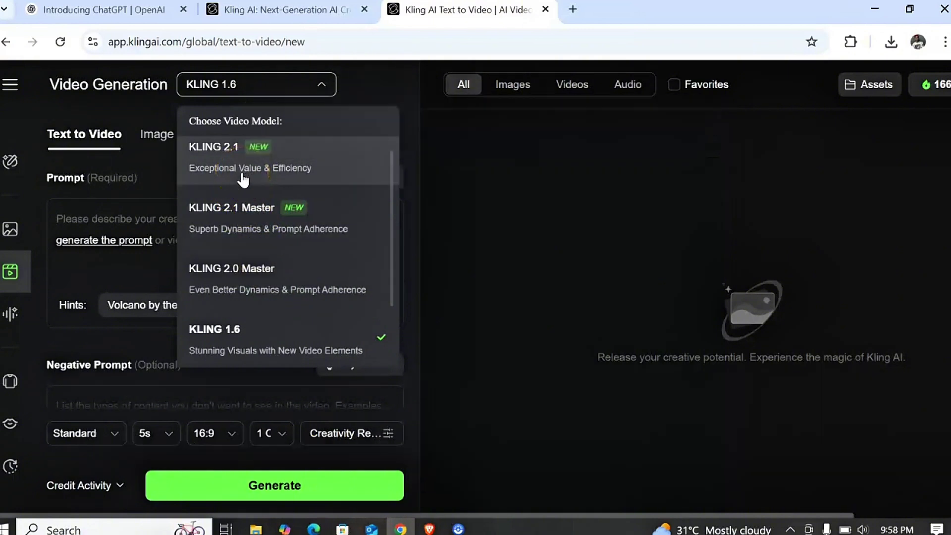
click(261, 314)
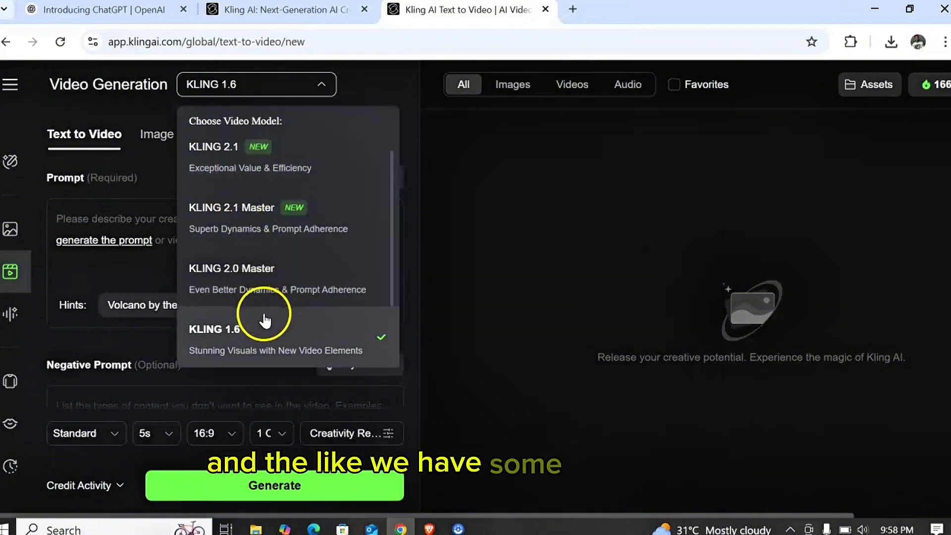
click(165, 275)
click(197, 150)
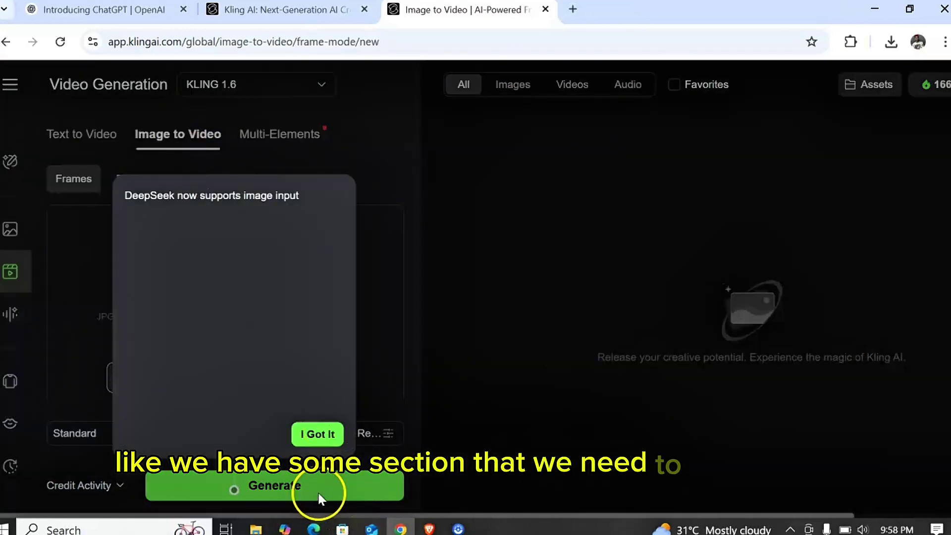
click(318, 438)
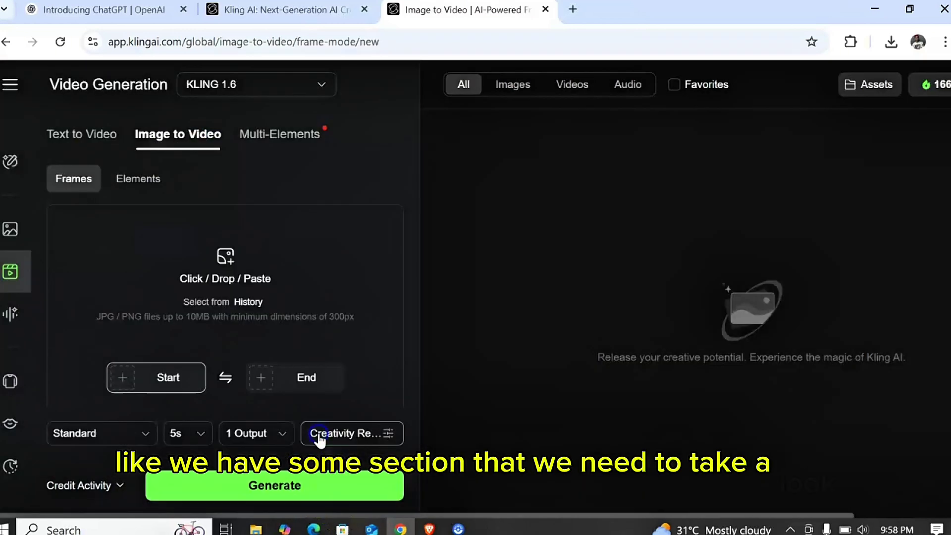
- Upload the image "Youthful Elegance by the Christmas Tree (1)" from Downloads as the start frame
click(173, 380)
click(155, 421)
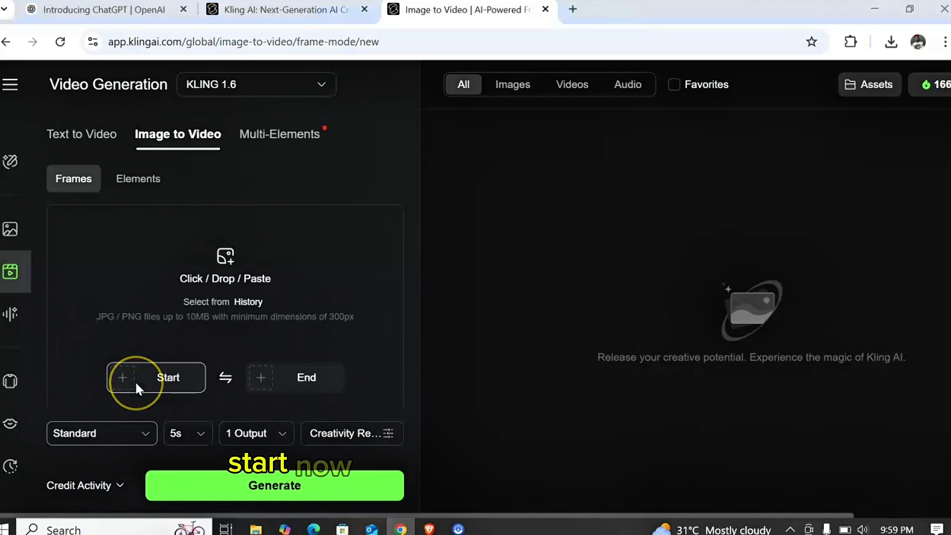
click(143, 371)
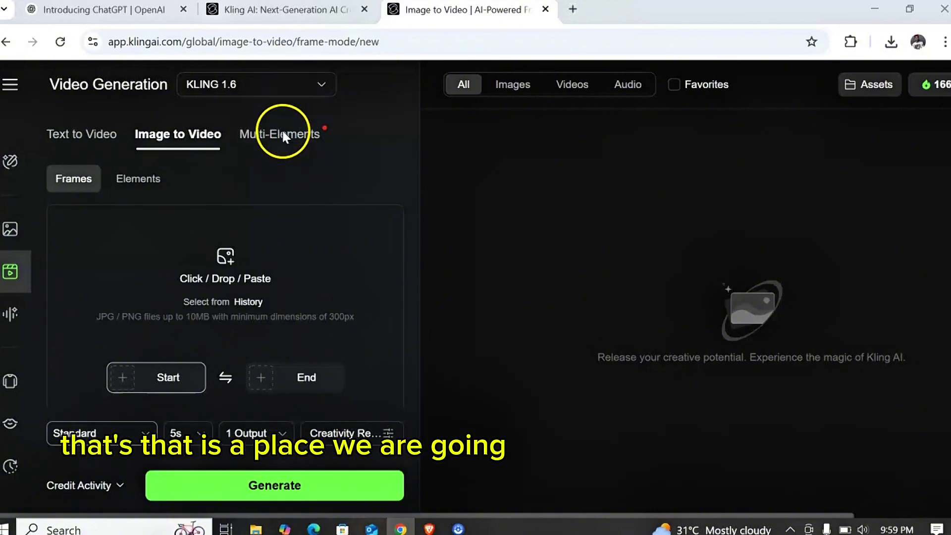
click(76, 128)
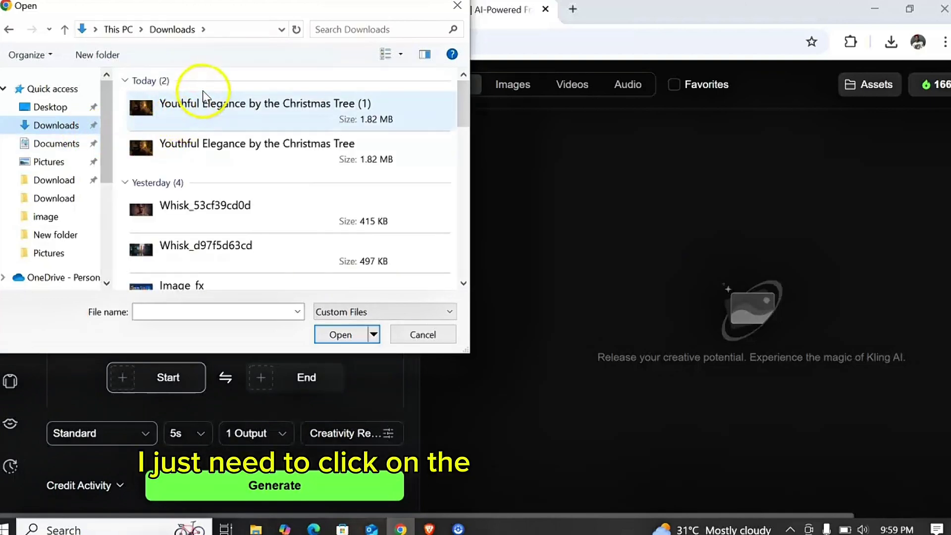
click(224, 119)
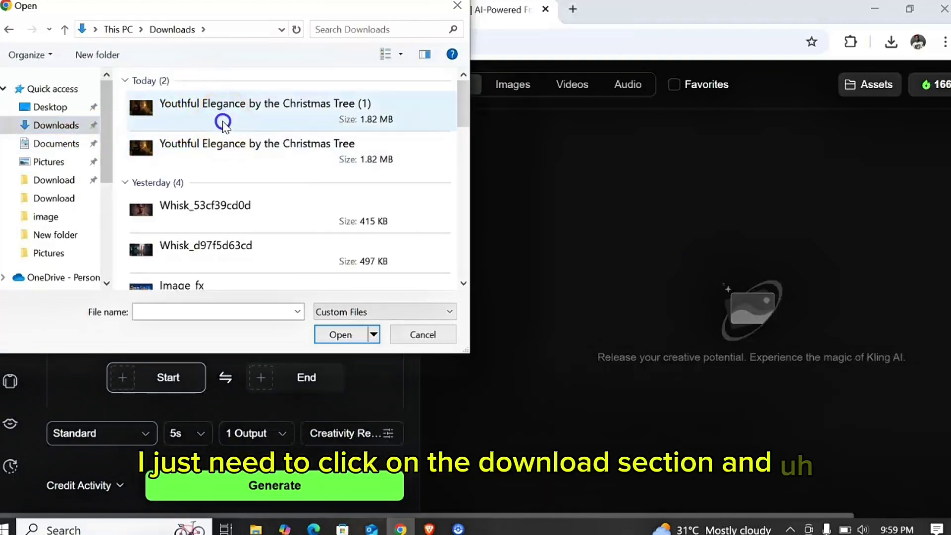
double_click(223, 121)
- Change the video model to KLING 1.5
click(310, 89)
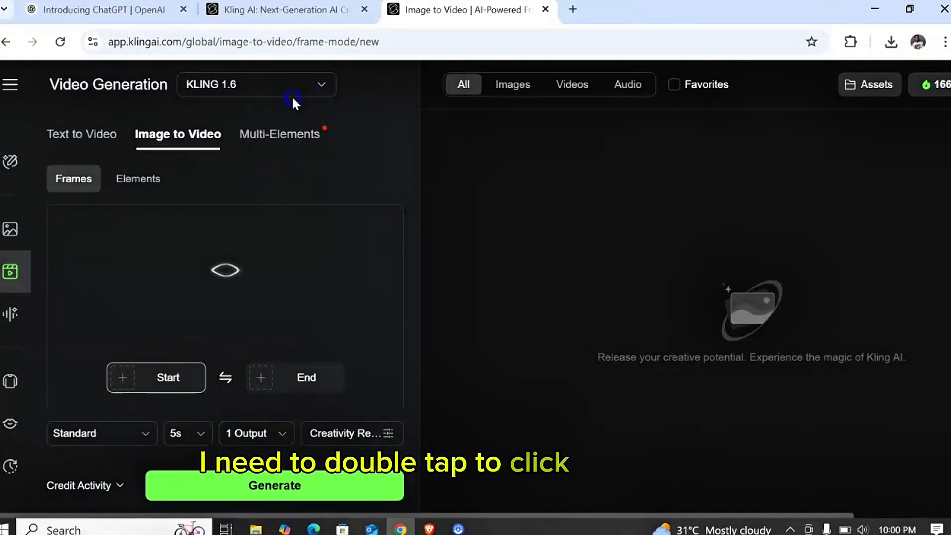
click(293, 98)
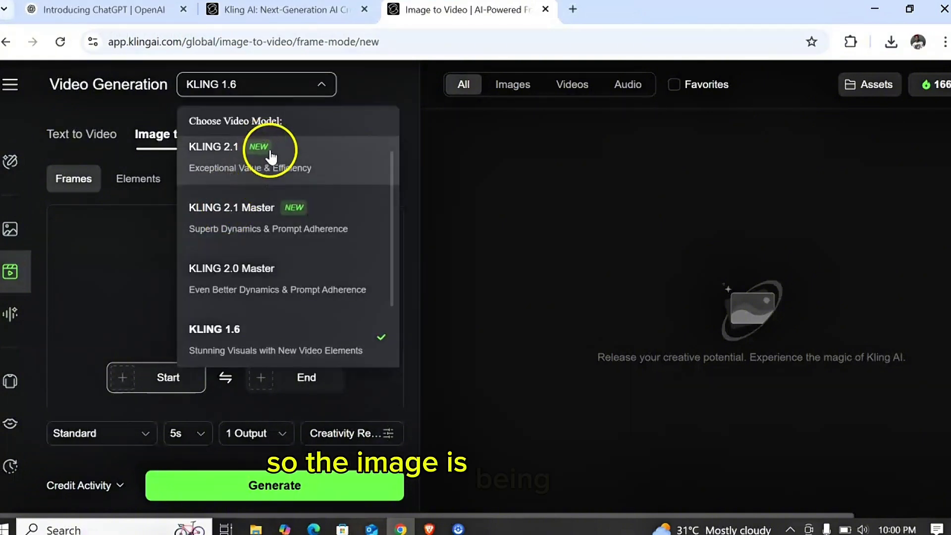
scroll(248, 278, down, 3)
click(241, 295)
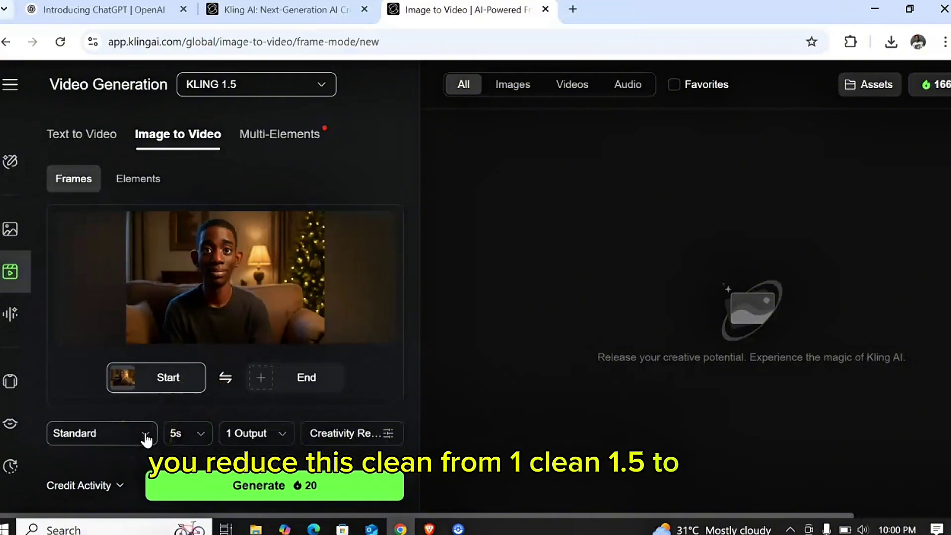
- Check the generation mode, duration, output count and creativity/relevance options for the video
click(131, 436)
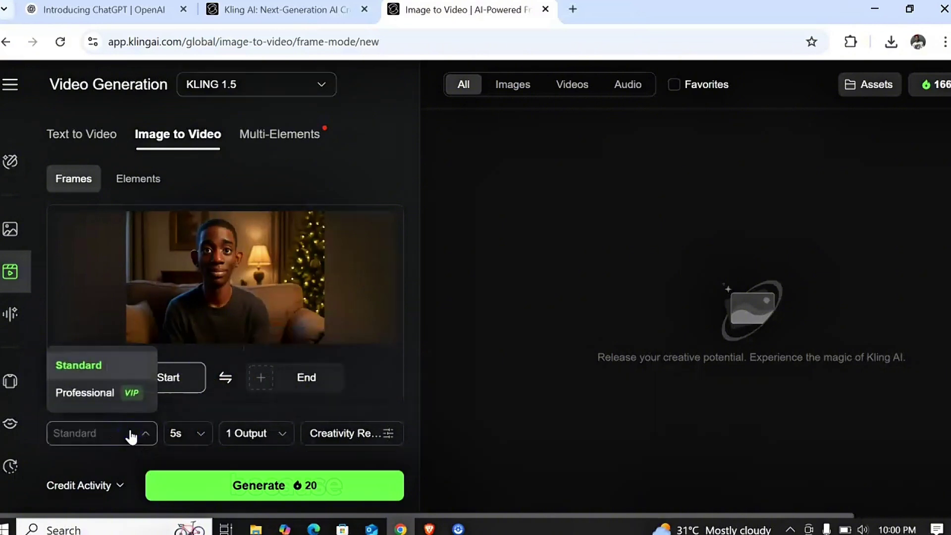
click(199, 435)
click(277, 434)
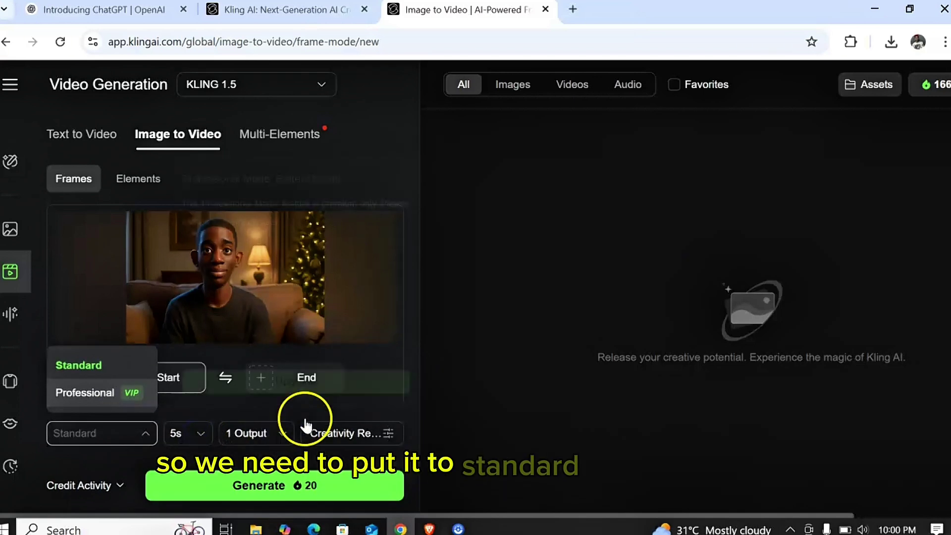
click(203, 436)
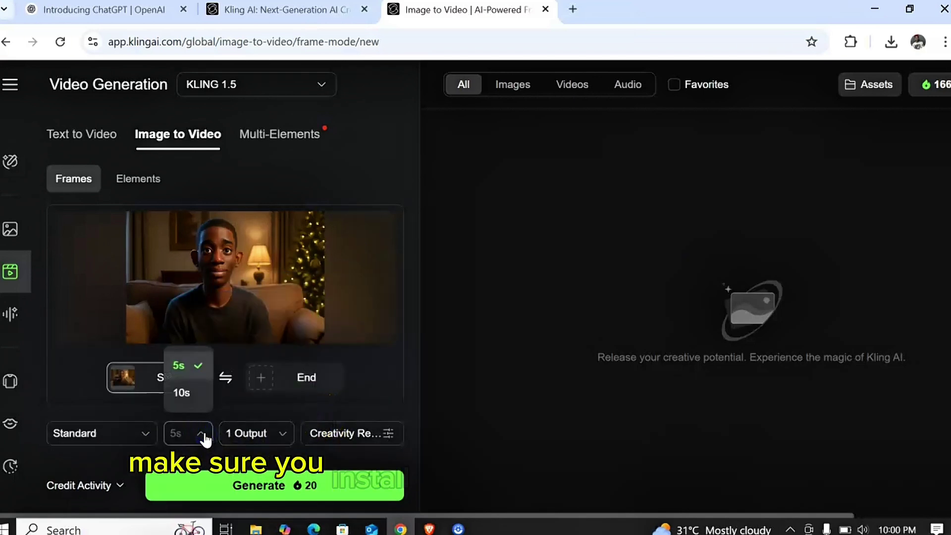
click(315, 436)
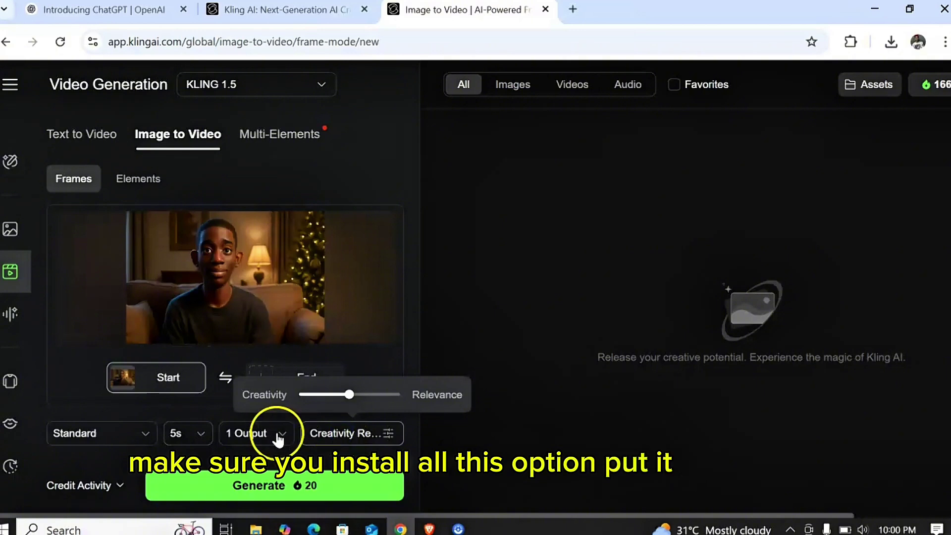
- Generate the video from the start image with the prompt "HE IS STANDING UP AND TALKING AND MAKING NATURAL HAND GESTURES WHILE WALKING AROUND THE ROOM. CAMERA TRACKING"
scroll(272, 386, down, 5)
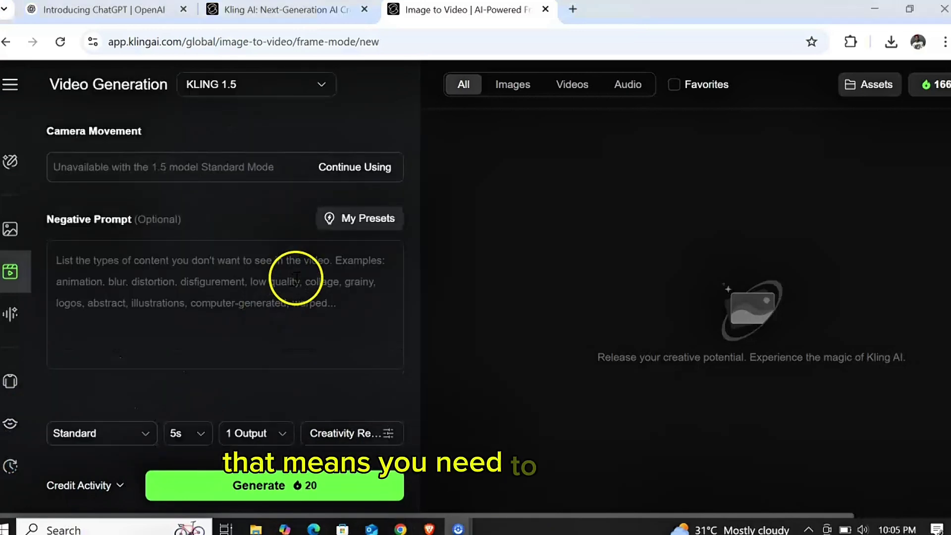
scroll(297, 297, up, 5)
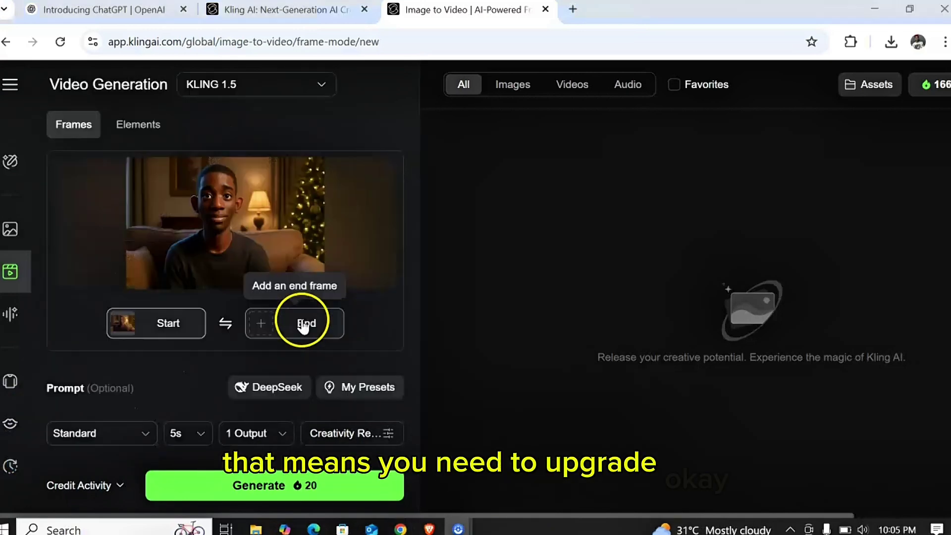
scroll(323, 366, down, 5)
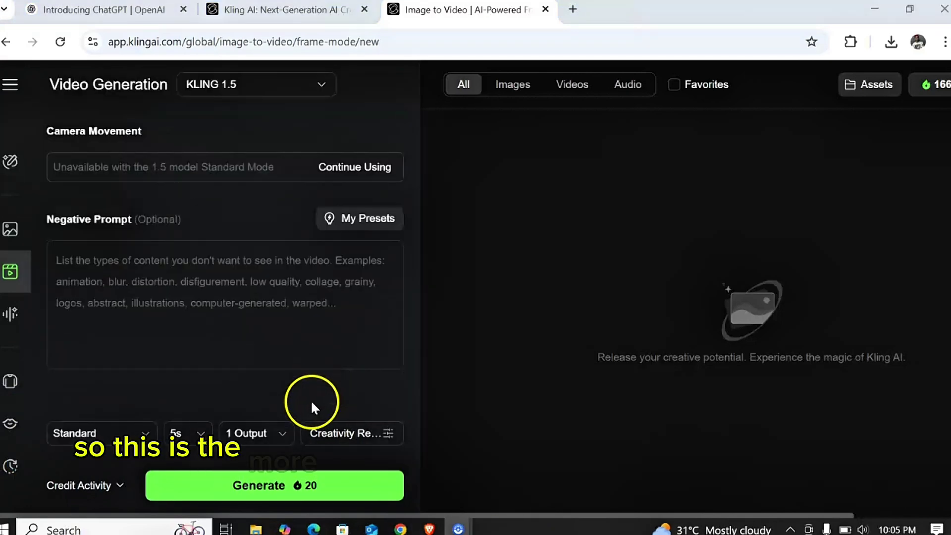
click(252, 488)
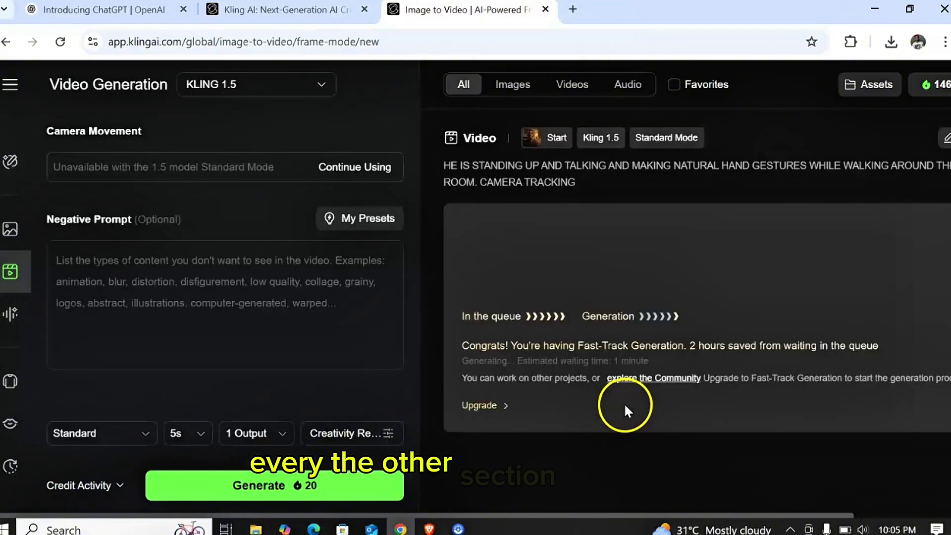
- Play the generated avatar video to preview its motion
mouse_move(123, 466)
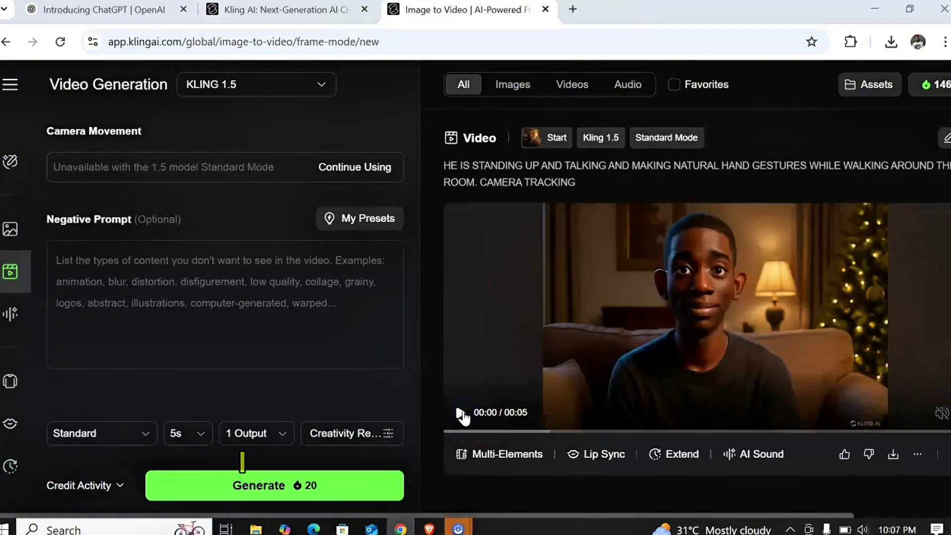
click(483, 381)
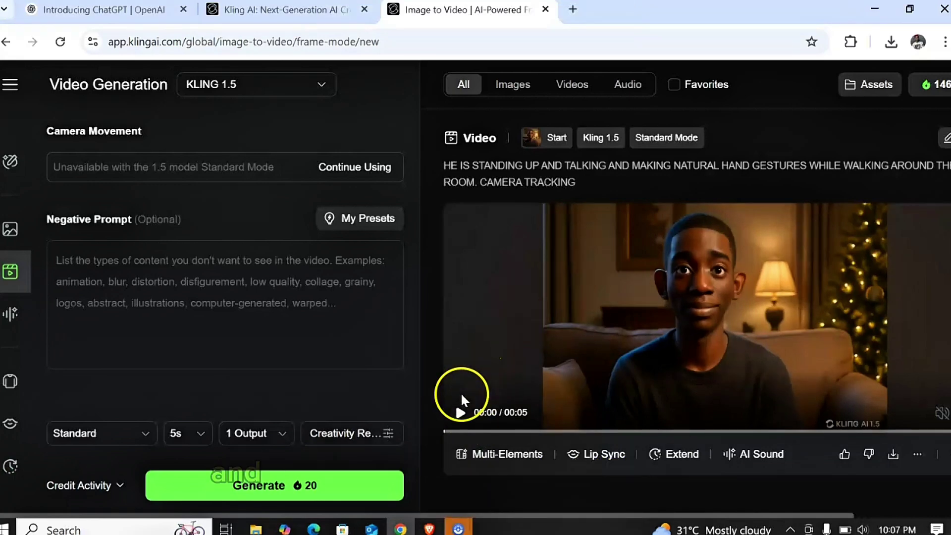
click(461, 413)
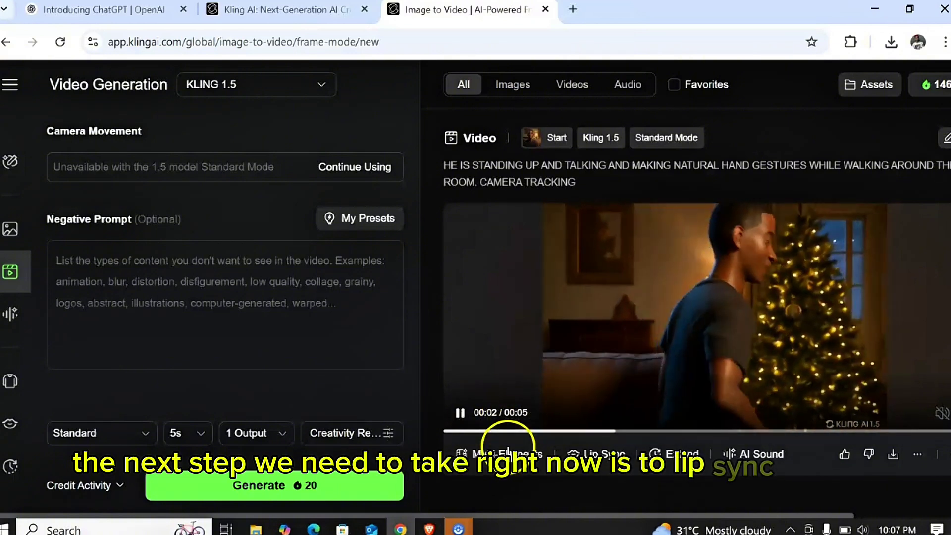
- Download the generated video, check it in the download history, and look at the video's detail view before returning to the generation page
click(893, 454)
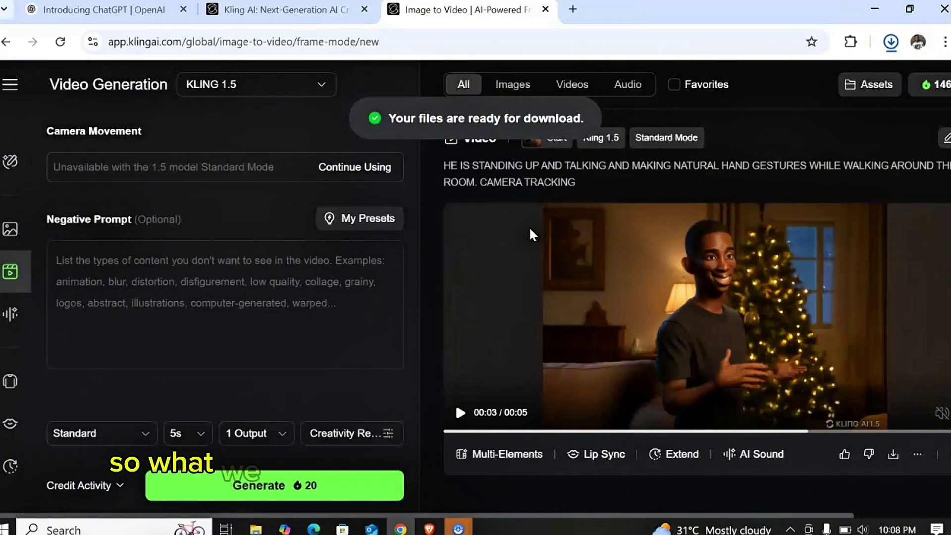
click(882, 53)
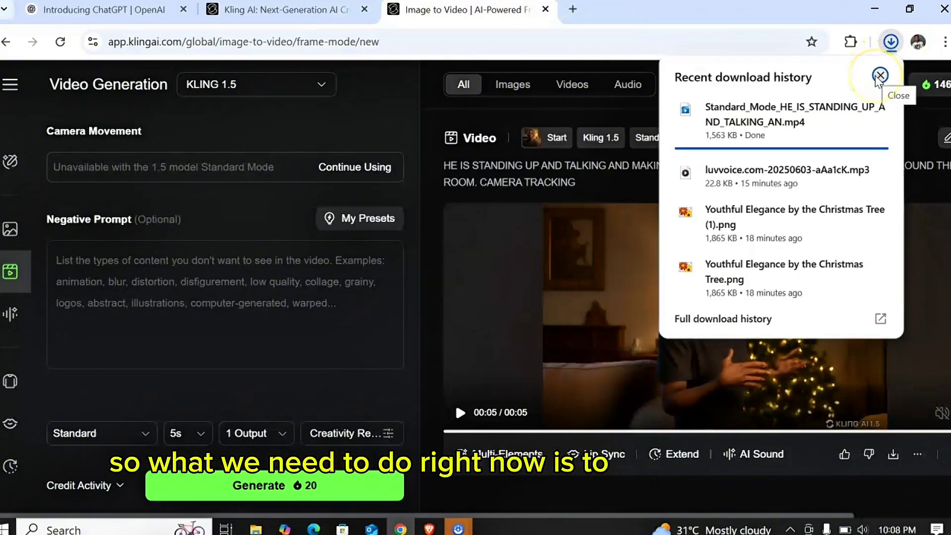
click(518, 273)
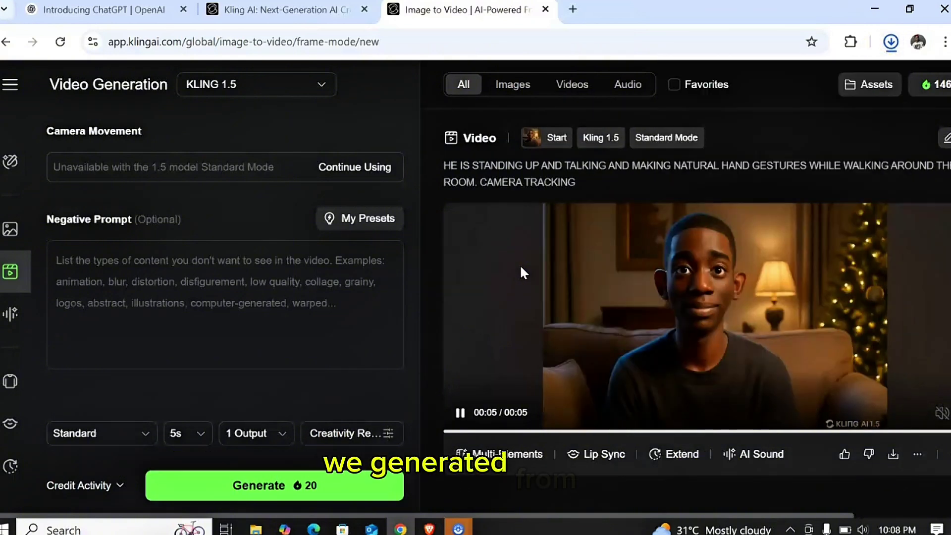
click(575, 278)
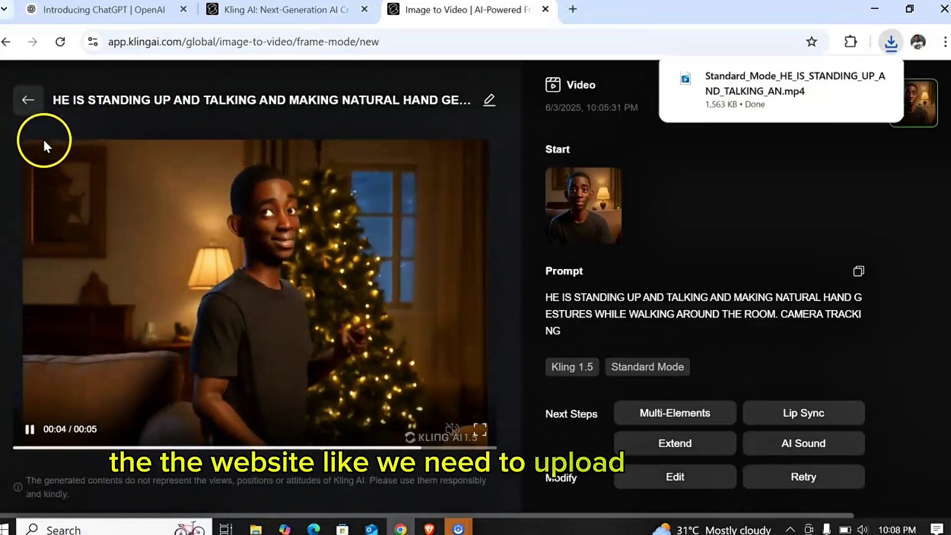
click(28, 101)
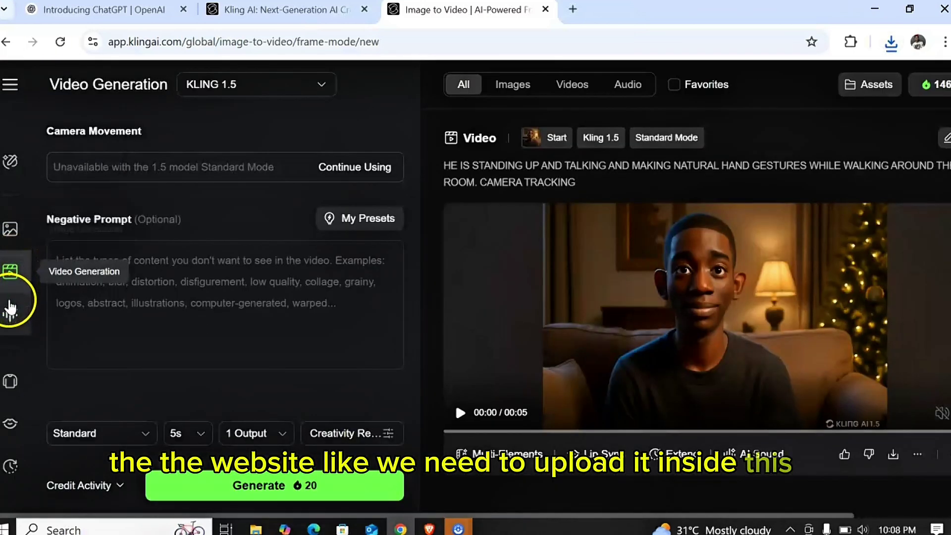
- Look at the Sound Generation page, then go through the Elements introduction on the Image Generation page
click(11, 310)
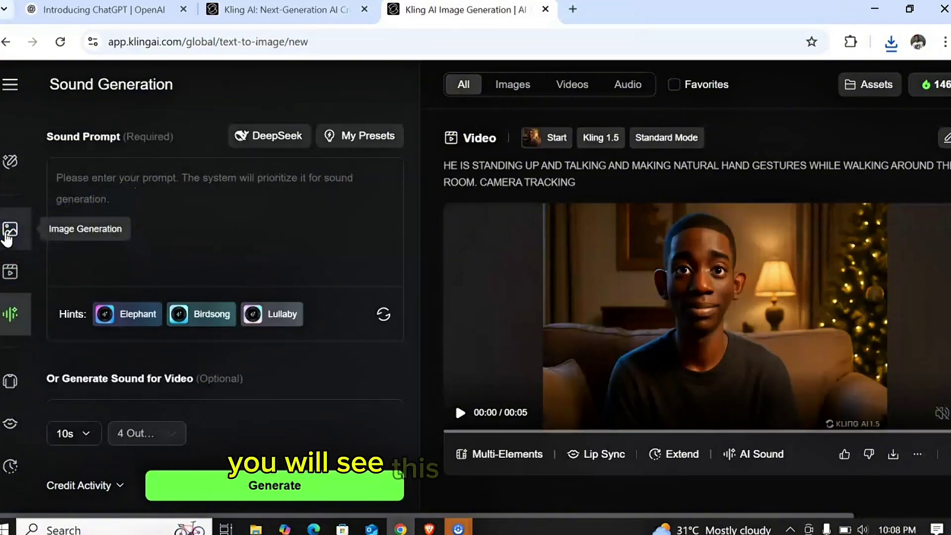
click(8, 237)
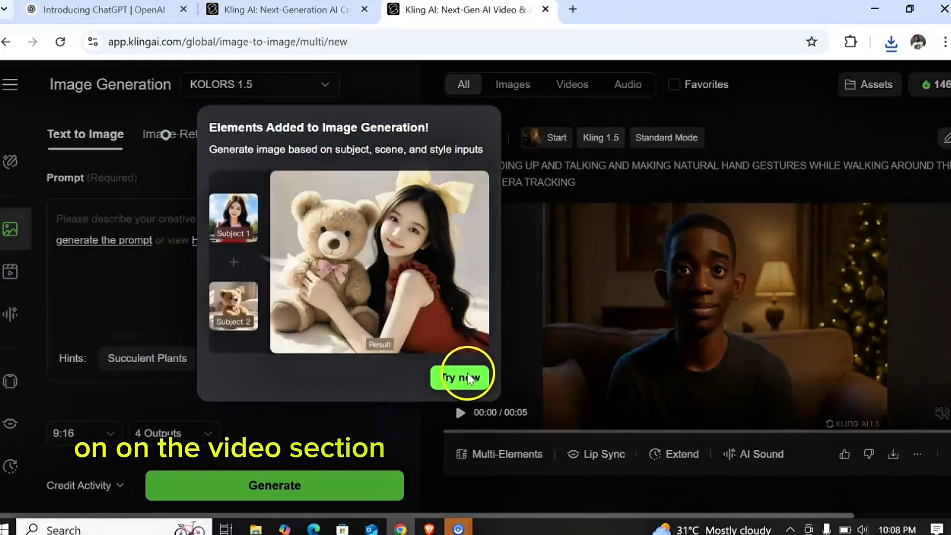
click(460, 377)
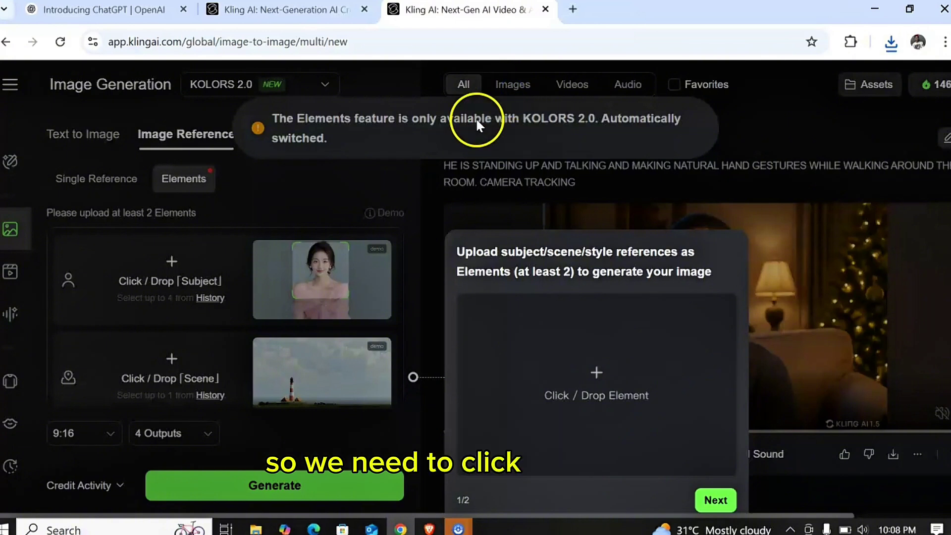
click(109, 139)
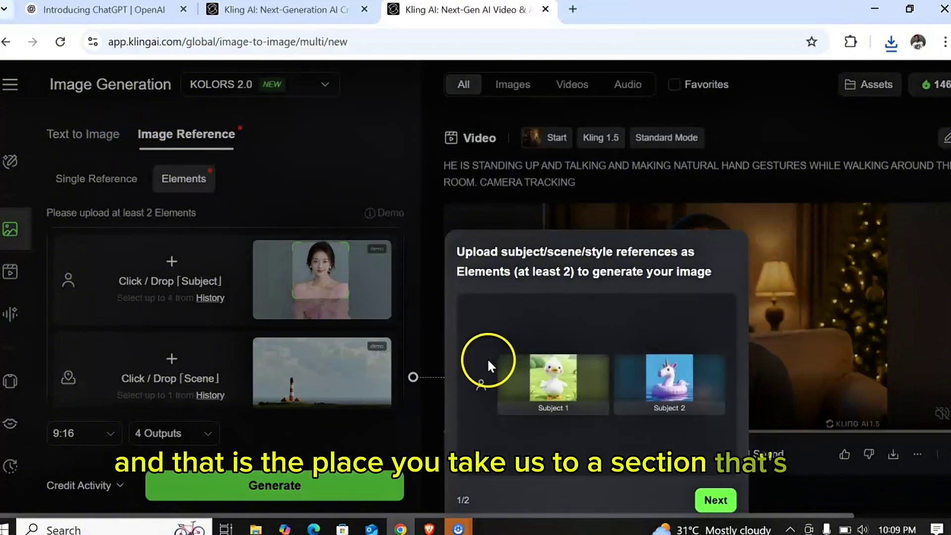
click(717, 500)
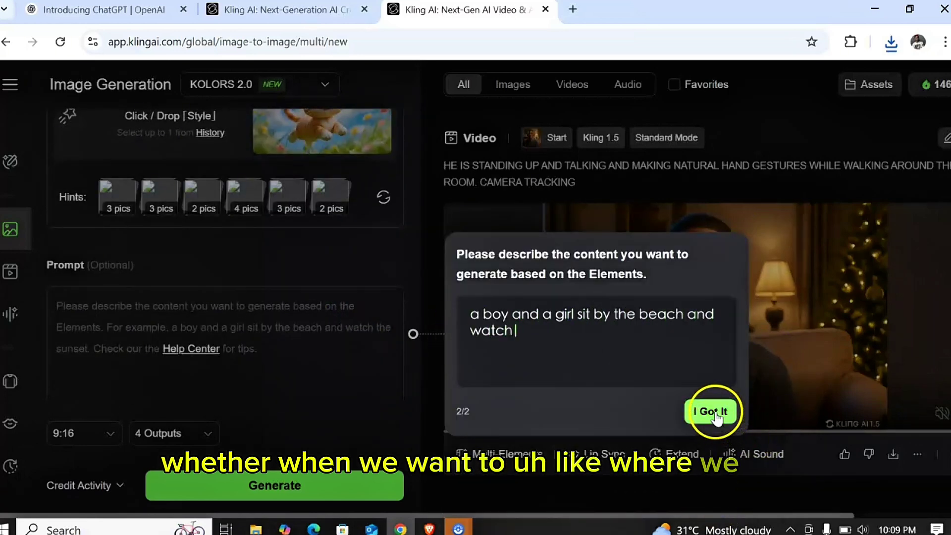
click(716, 416)
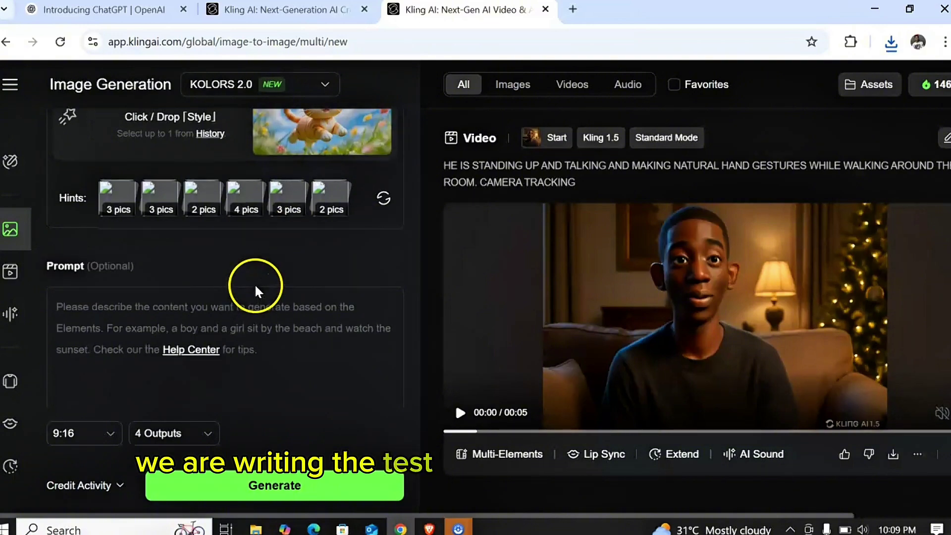
- Look at the text-to-image mode and go through its DeepSeek image-input introduction
scroll(255, 285, up, 5)
click(103, 144)
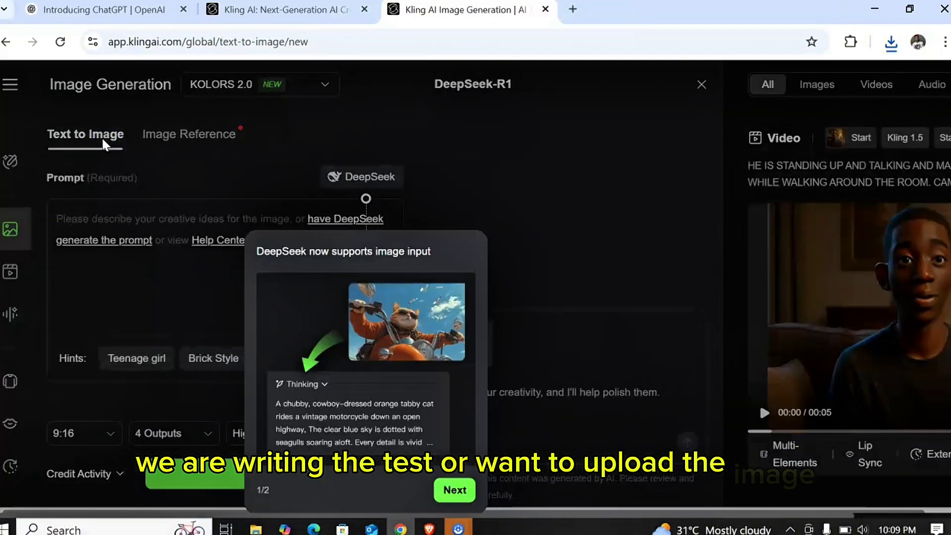
click(468, 490)
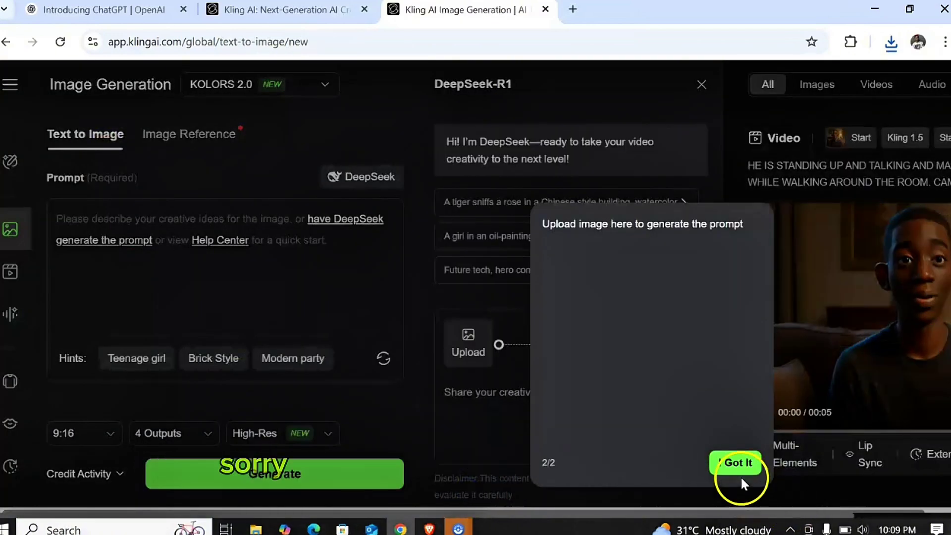
click(733, 463)
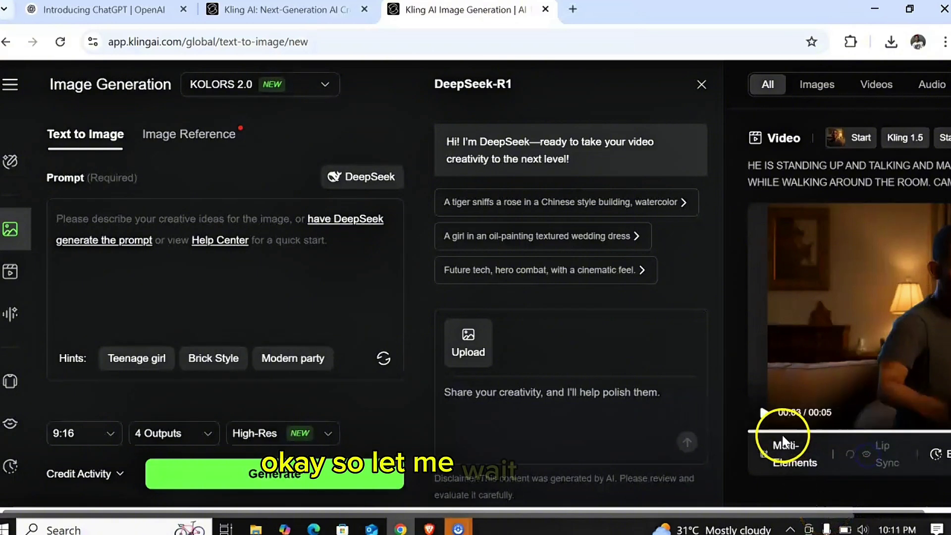
- Open Lip Sync for the generated avatar video and look through the available text-to-speech voices
click(867, 451)
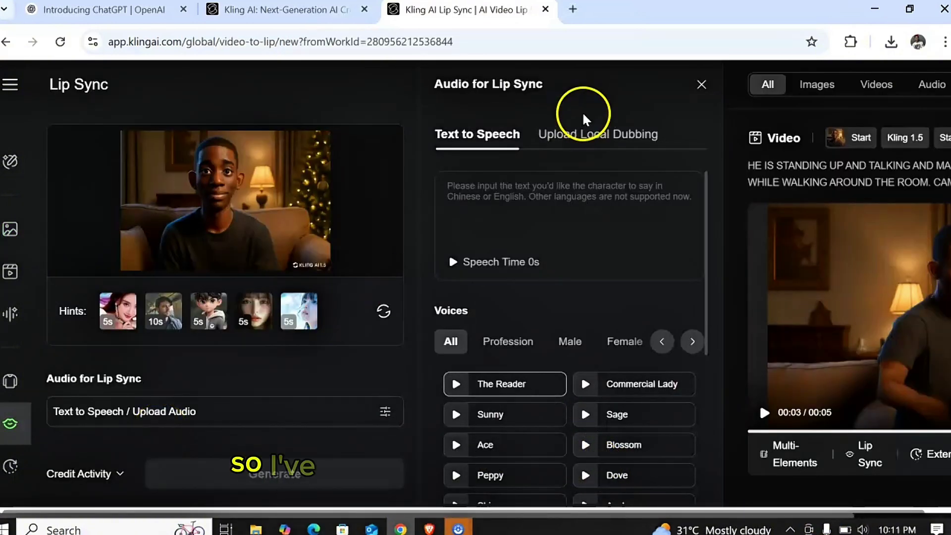
scroll(531, 421, down, 1)
scroll(531, 421, down, 3)
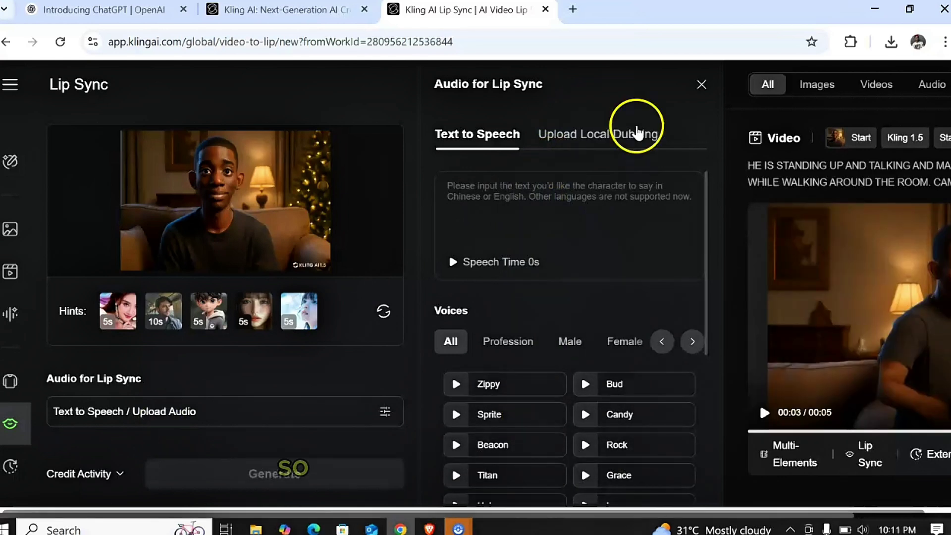
- Upload luvvoice.com-20250603-aAa1cK from Downloads as the local dubbing audio and generate the lip-synced video
click(623, 133)
click(559, 222)
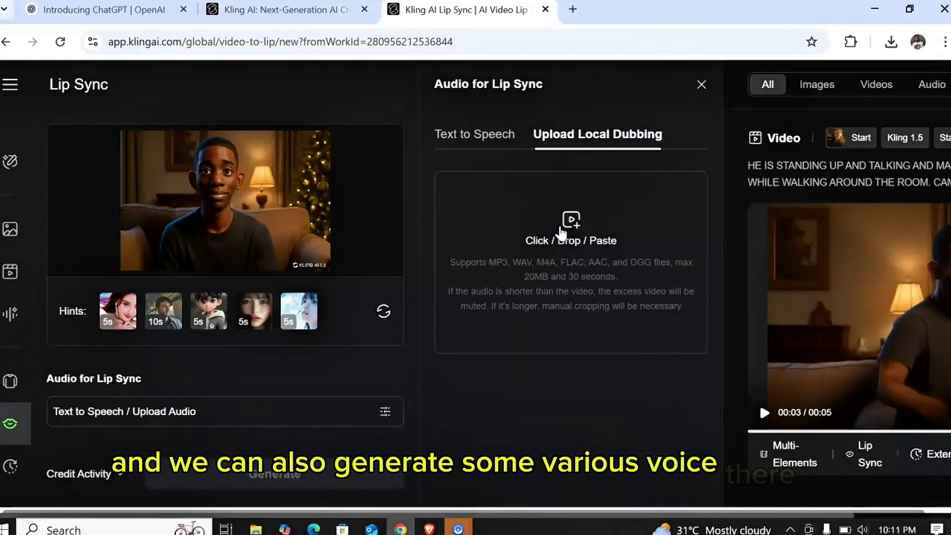
click(571, 224)
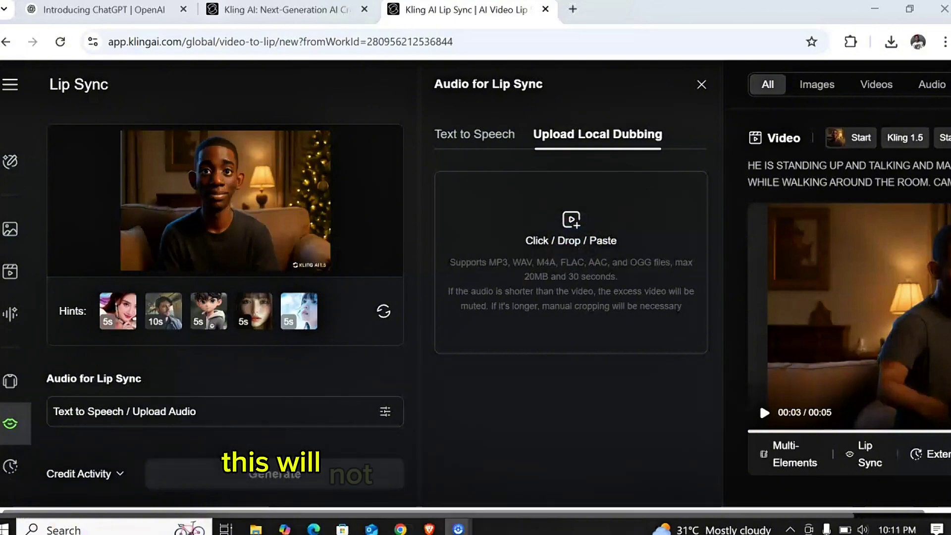
click(269, 165)
click(270, 105)
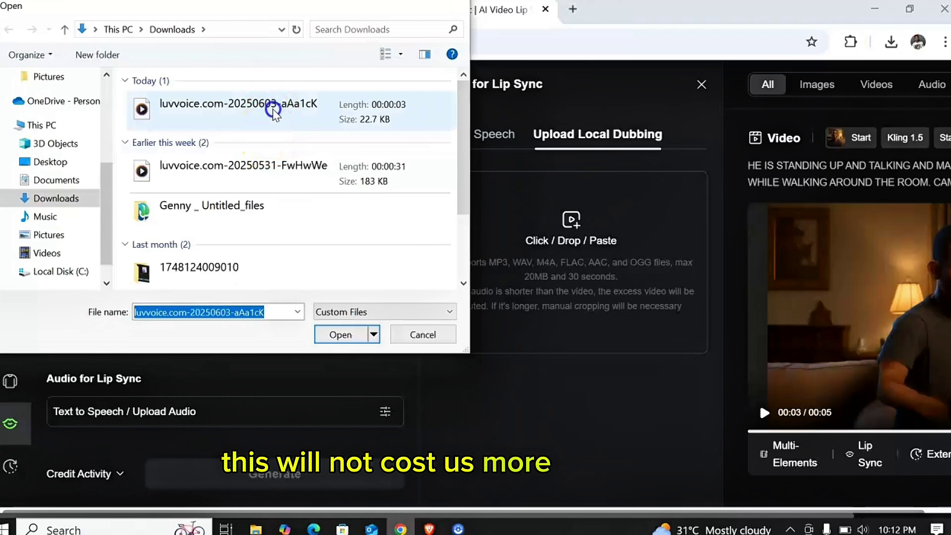
double_click(270, 105)
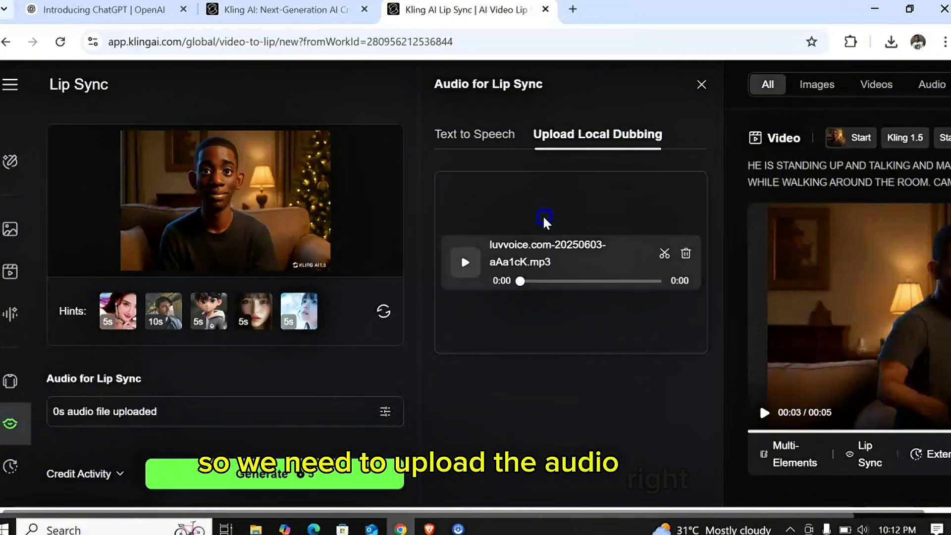
click(288, 475)
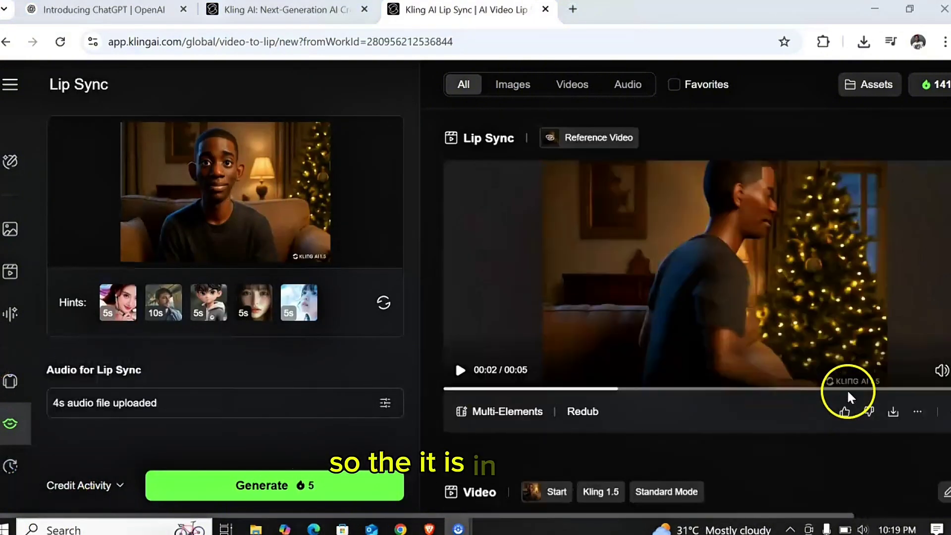
- Play the lip-synced avatar video and download it
mouse_move(894, 413)
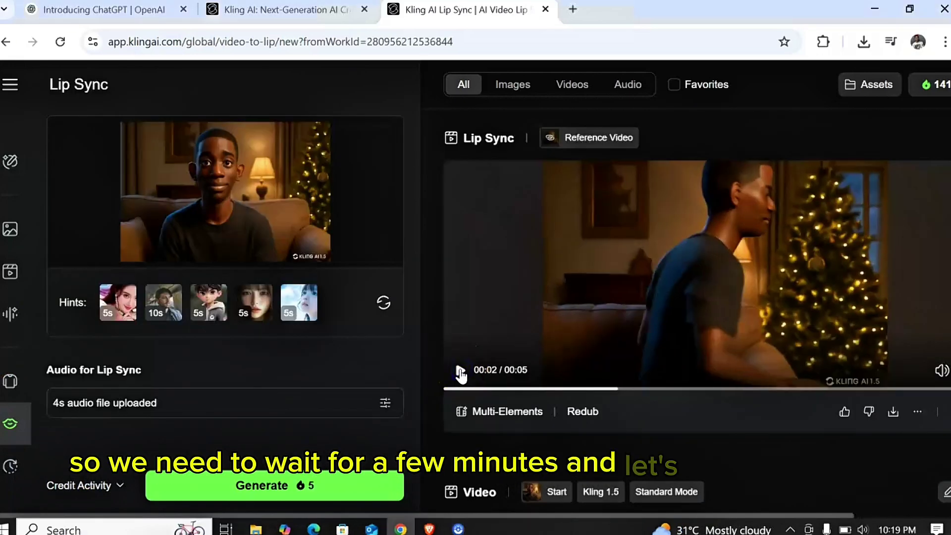
click(460, 371)
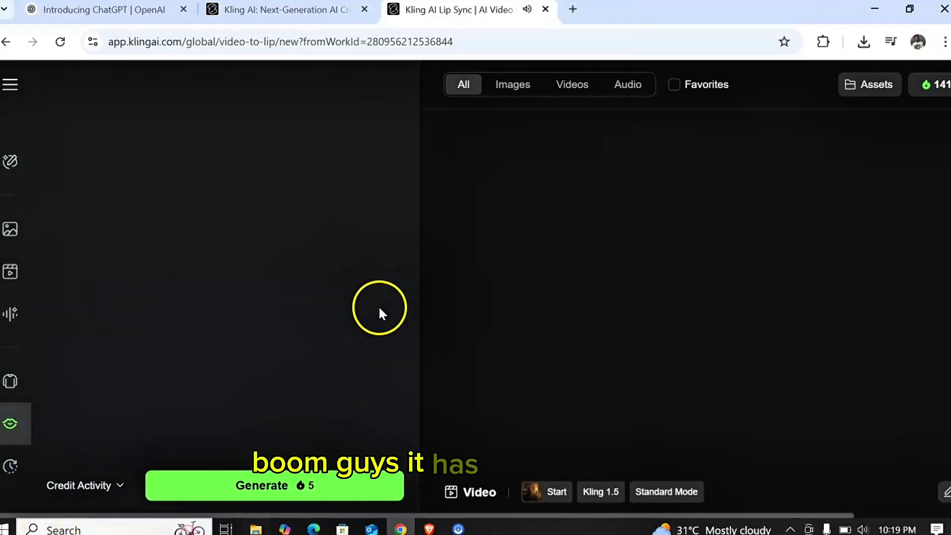
click(458, 371)
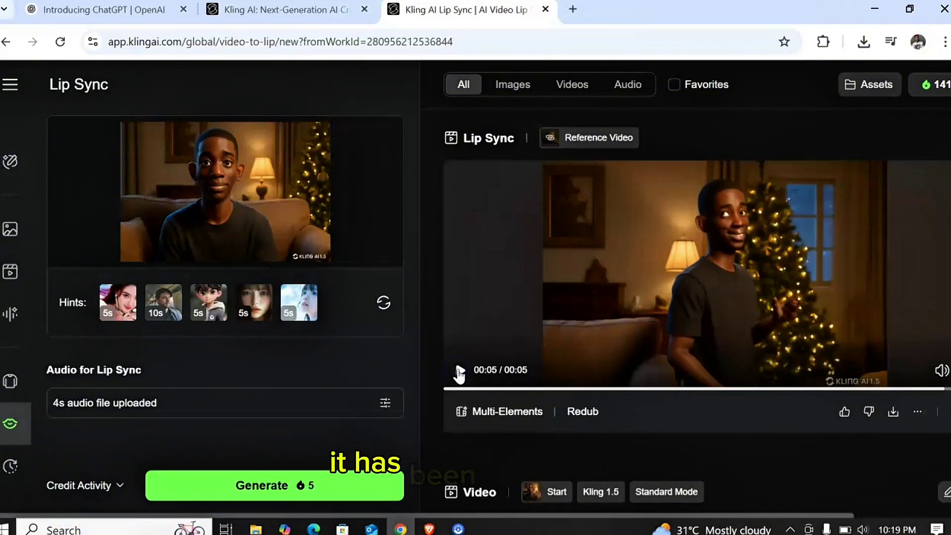
click(460, 372)
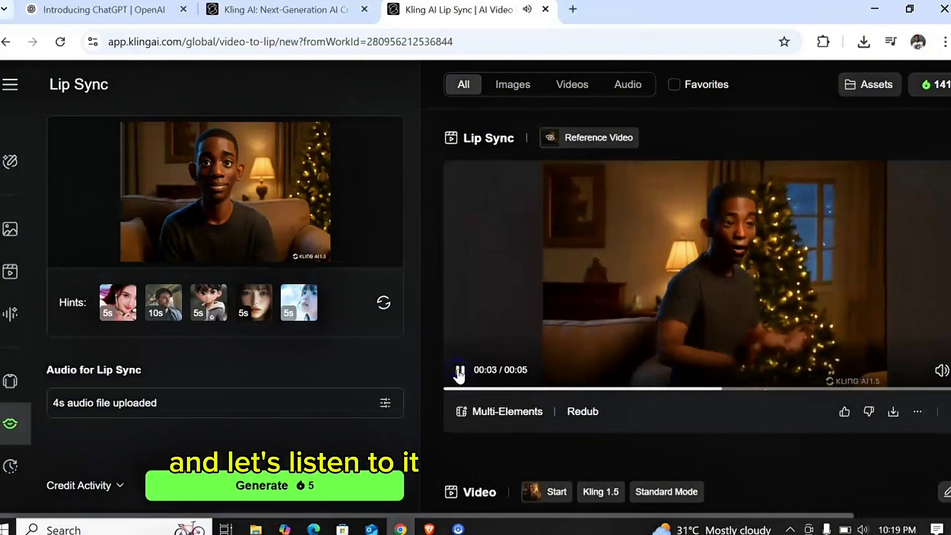
click(898, 419)
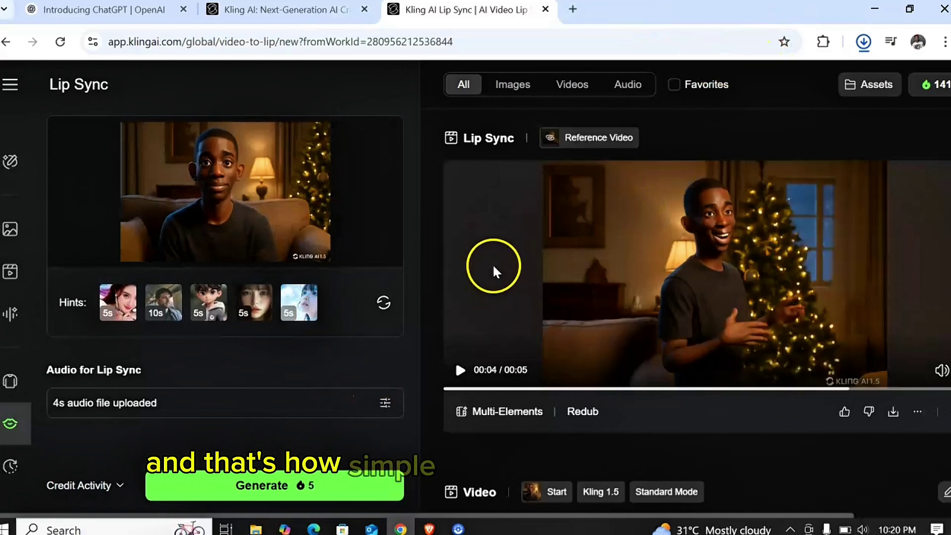
- Generate the lip sync again with the same avatar video and uploaded audio
scroll(492, 264, down, 6)
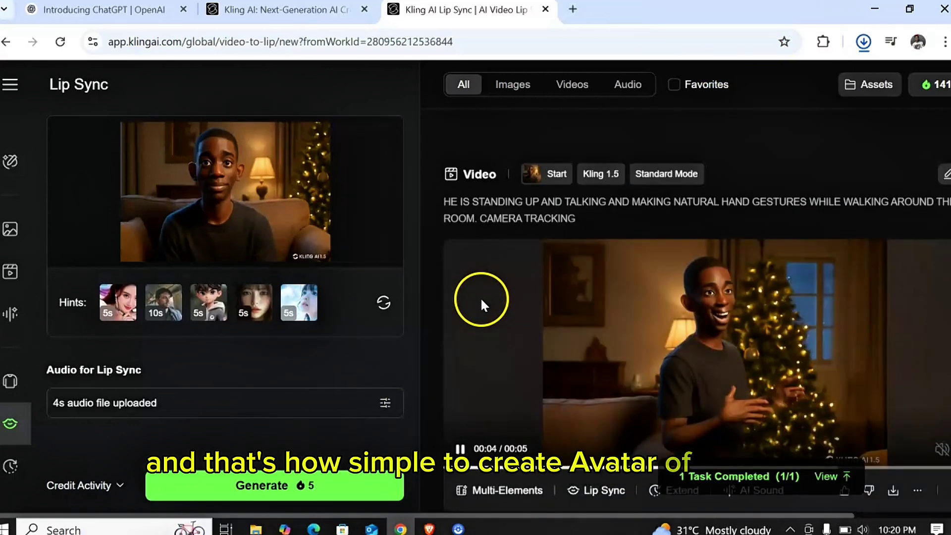
click(273, 493)
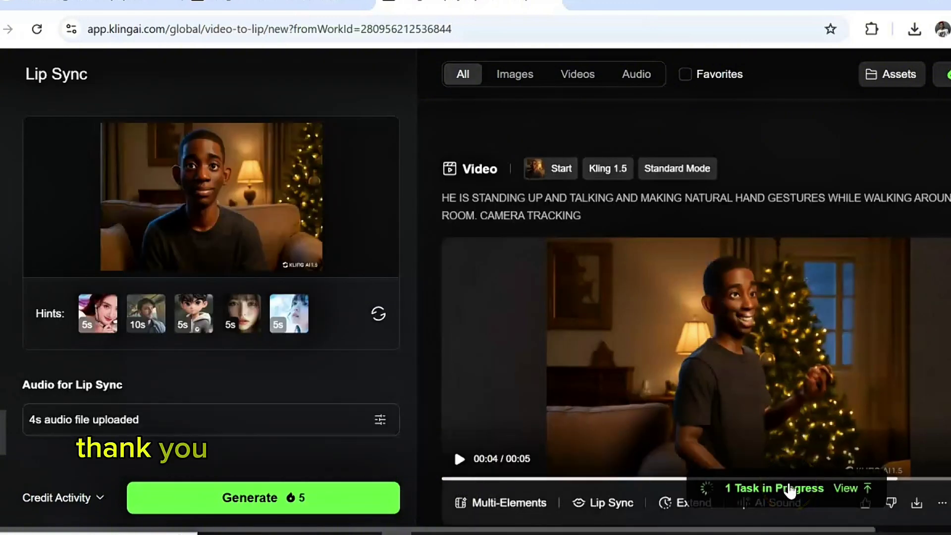
click(728, 520)
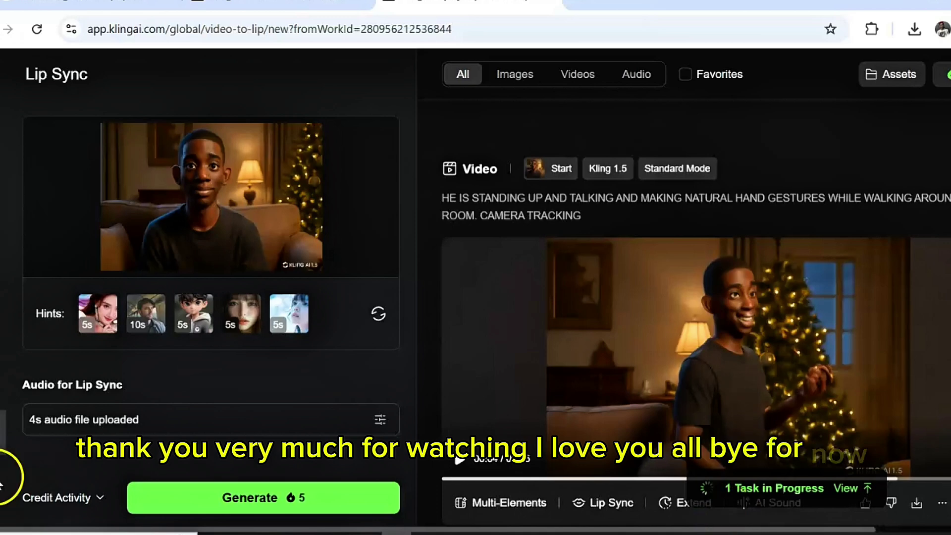